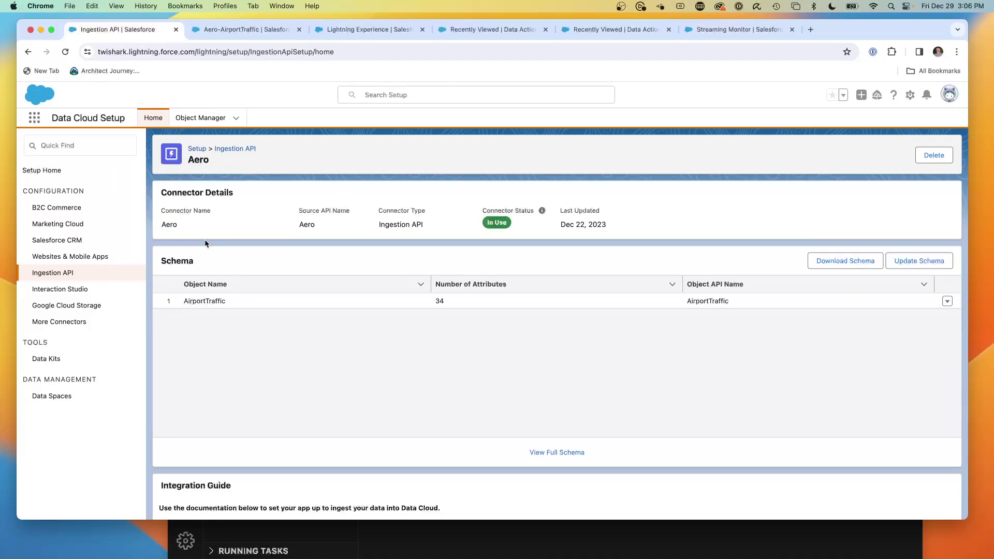
# - Open the Aero-AirportTraffic data stream and scroll through its 37 mapped fields
pyautogui.click(235, 300)
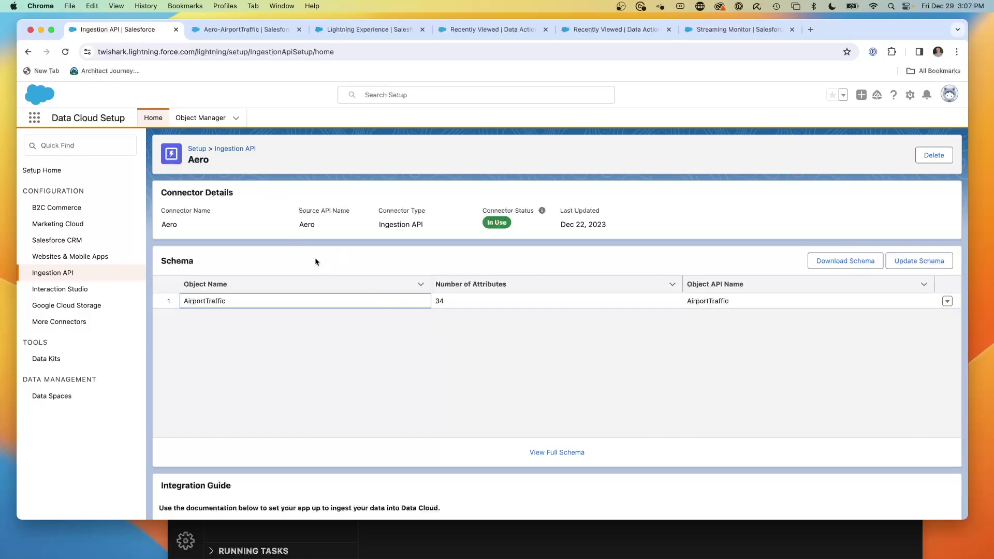
pyautogui.click(229, 35)
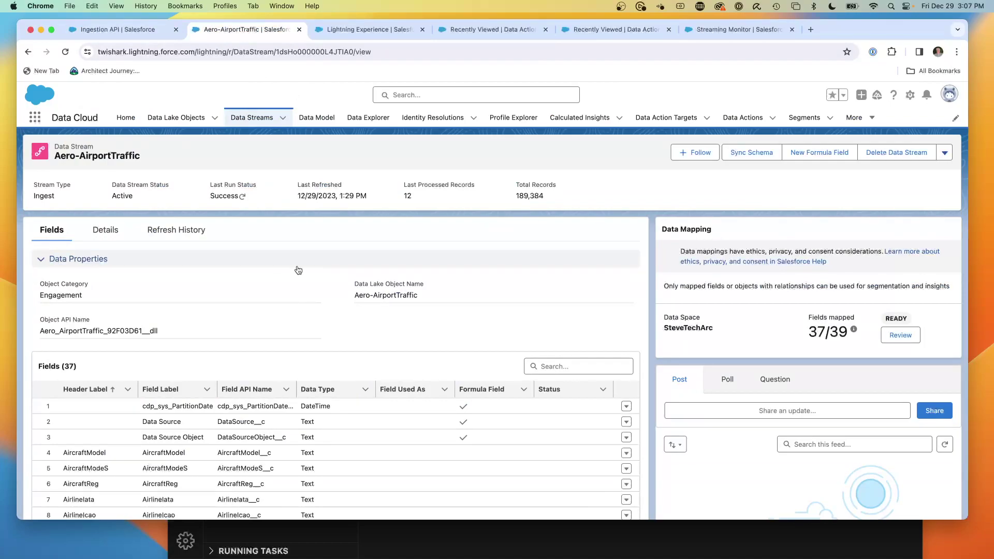
pyautogui.scroll(-15, 379, 381)
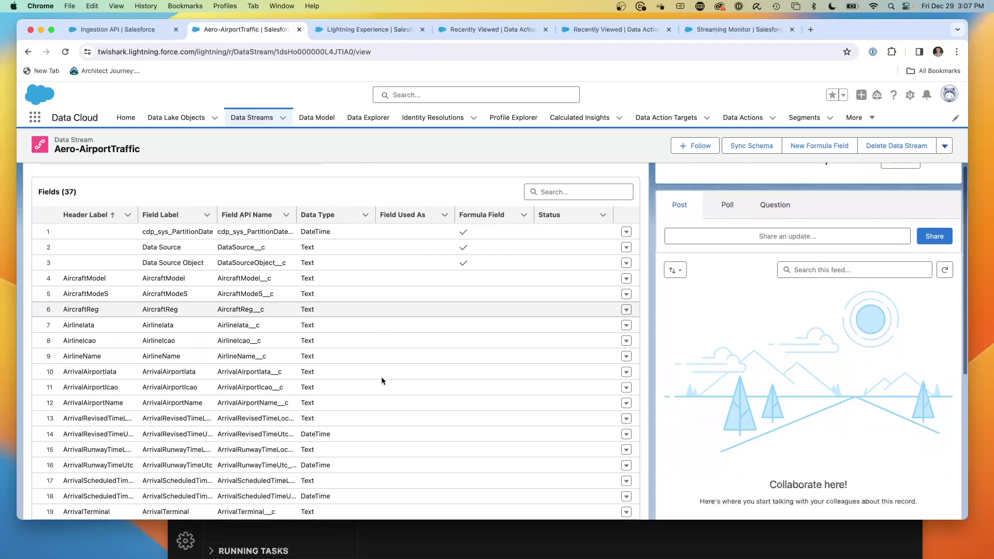
pyautogui.scroll(15, 366, 371)
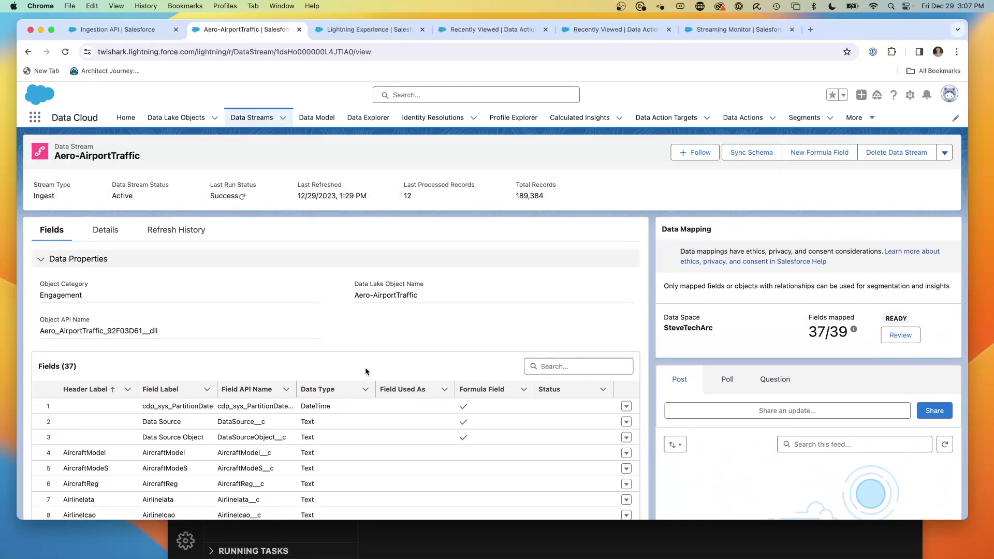
pyautogui.scroll(-5, 365, 372)
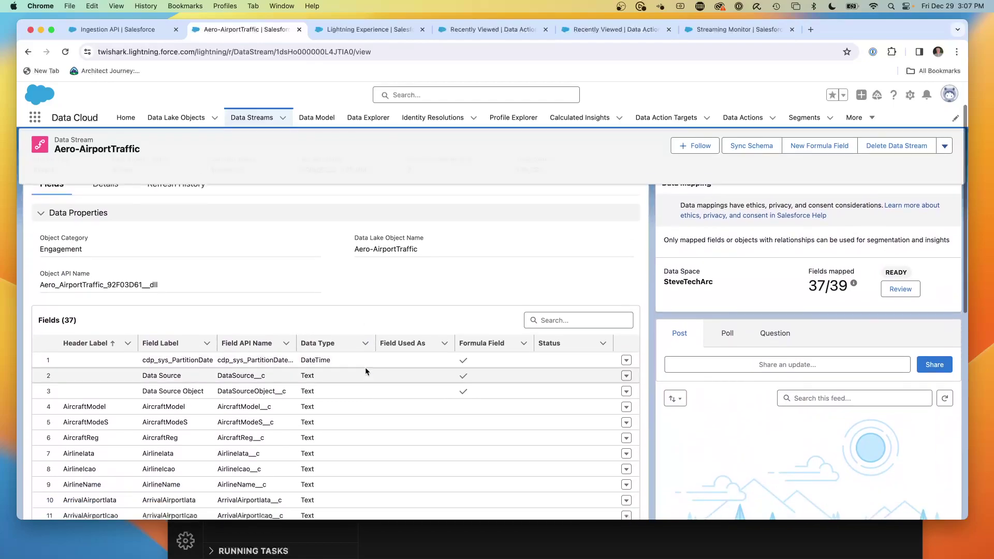
pyautogui.scroll(3, 365, 370)
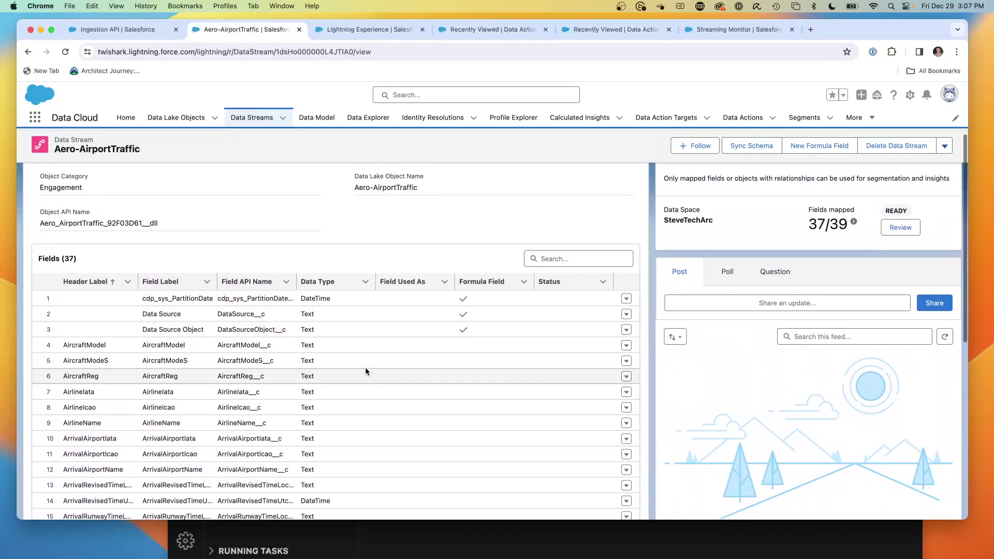
pyautogui.scroll(2, 365, 369)
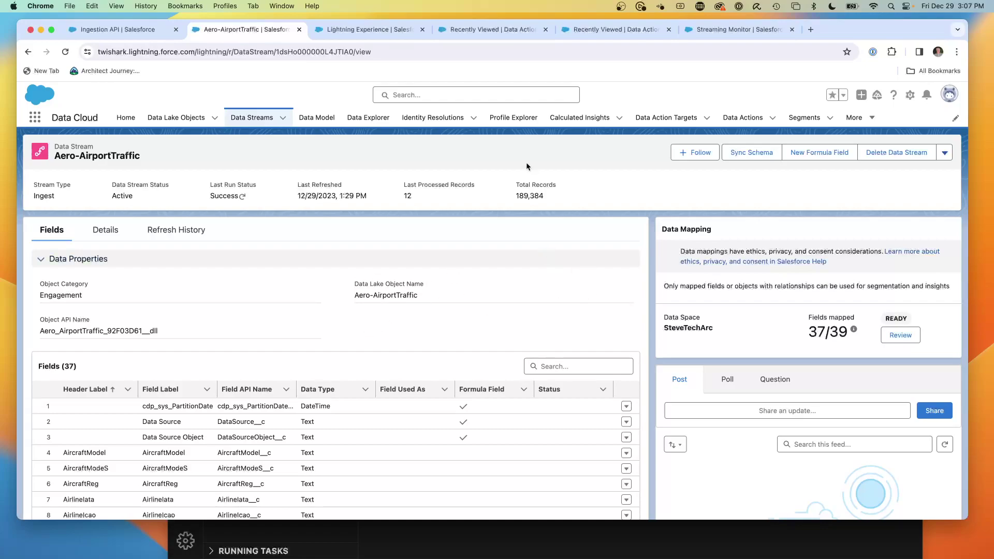
# - Highlight the 189,384 Total Records value on the data stream page
pyautogui.moveTo(564, 202); pyautogui.dragTo(514, 197)
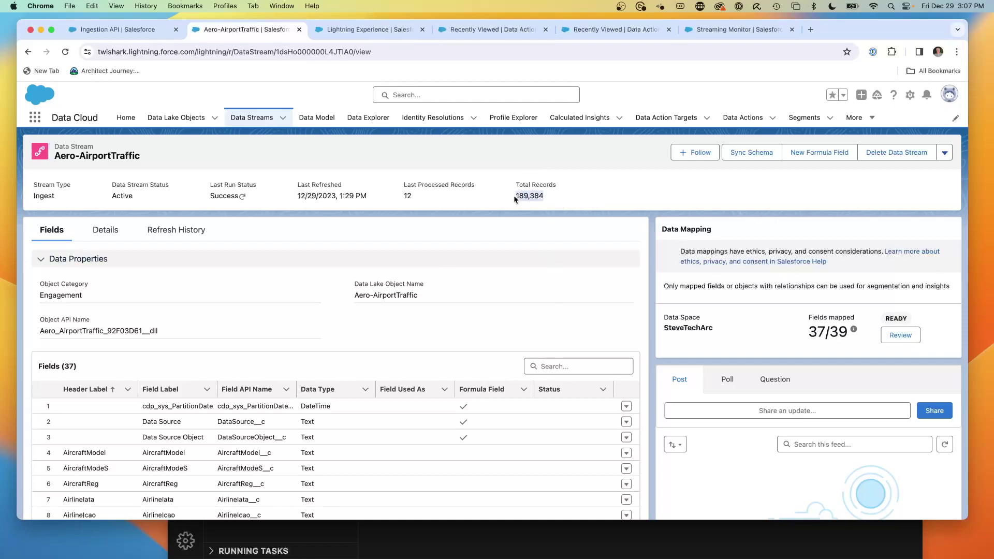
pyautogui.click(568, 202)
pyautogui.moveTo(546, 201); pyautogui.dragTo(514, 199)
pyautogui.scroll(-1, 468, 319)
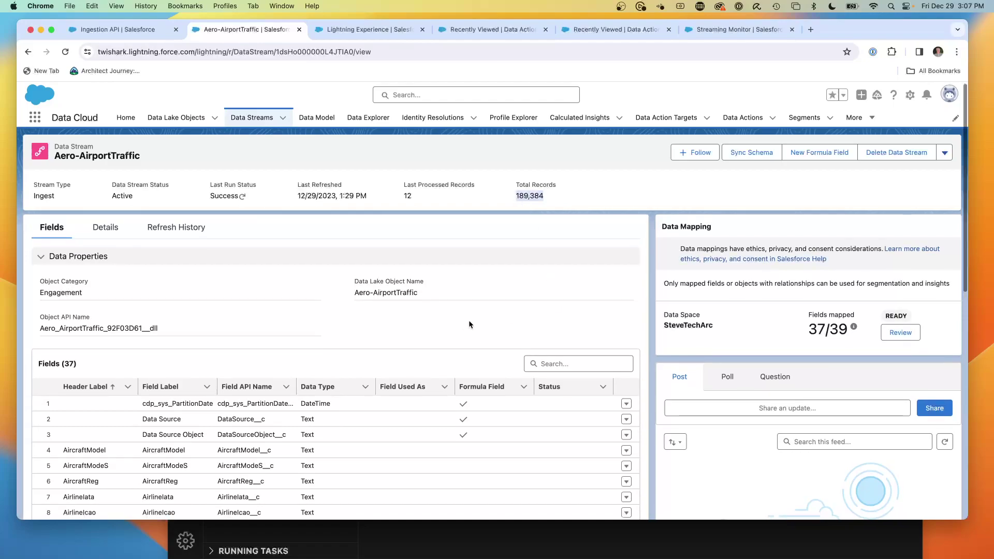
pyautogui.scroll(1, 469, 324)
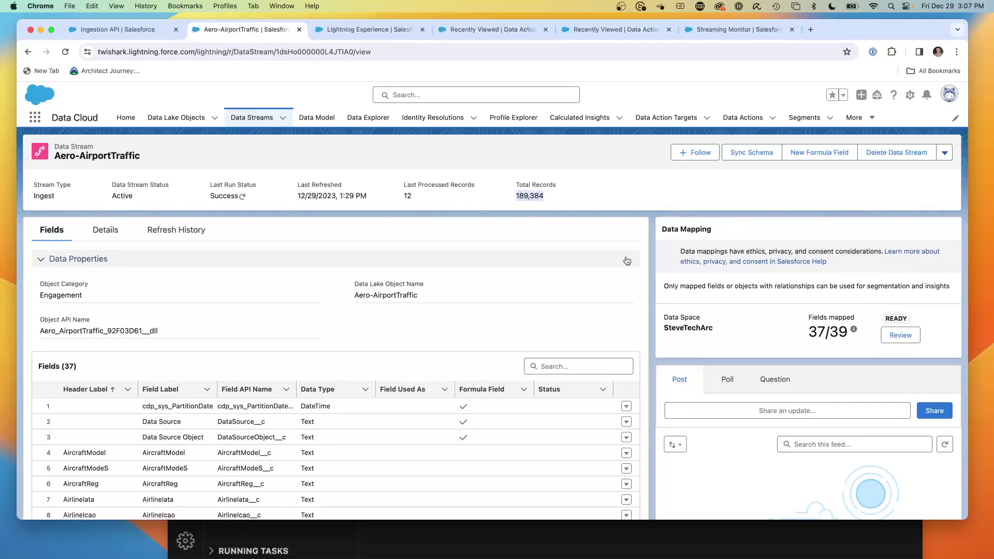
# - Browse the Aero-AirportTraffic data model object and data streams list, reopening the stream record
pyautogui.click(355, 32)
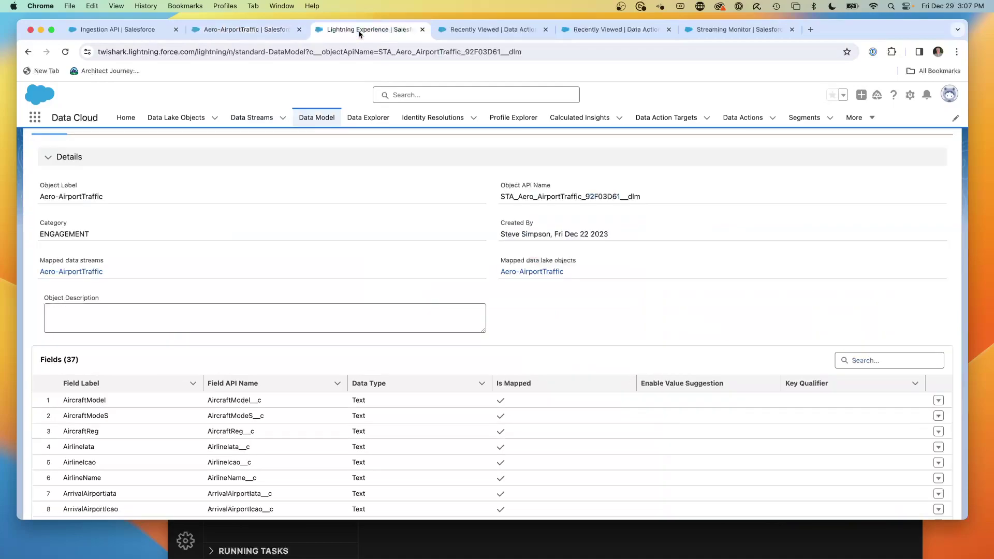
pyautogui.scroll(-1, 307, 204)
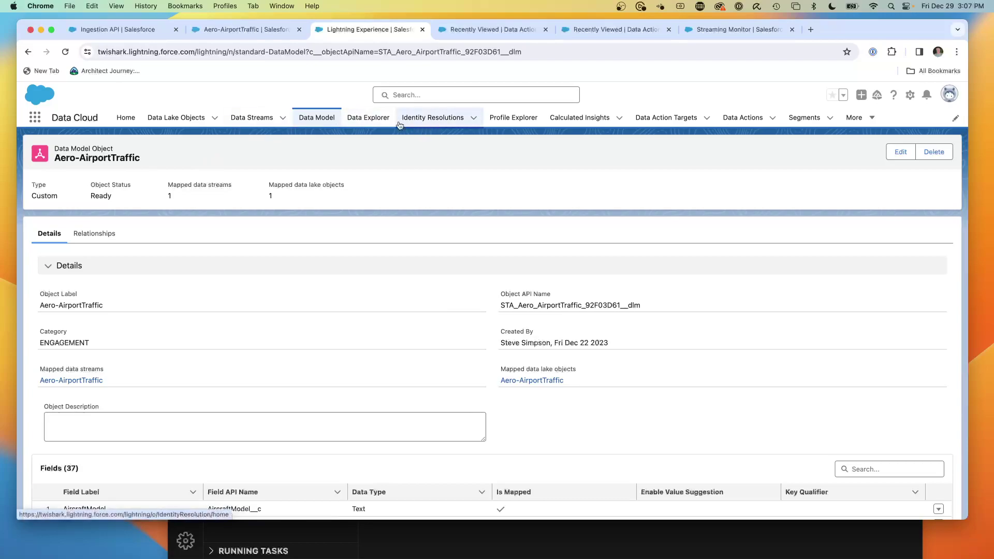
pyautogui.click(854, 117)
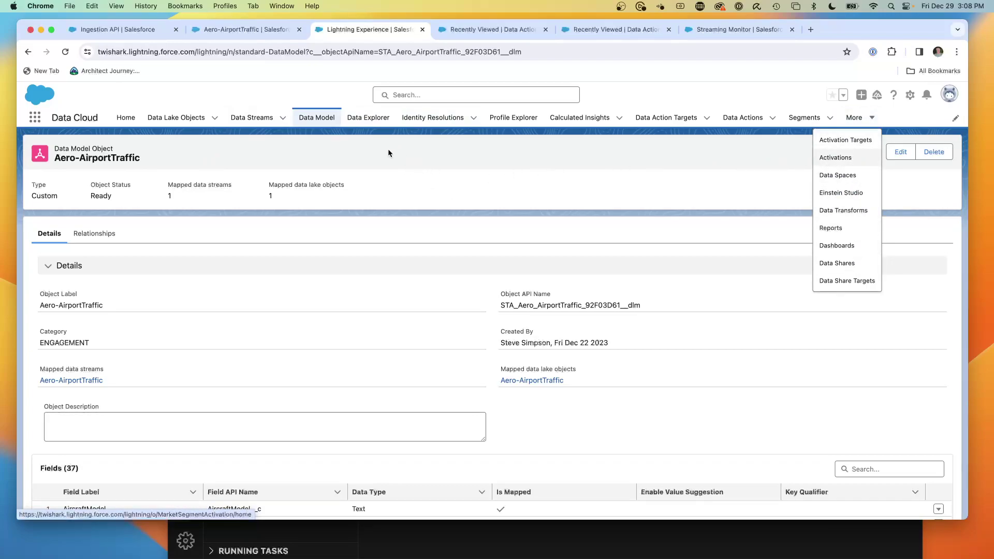
pyautogui.click(317, 117)
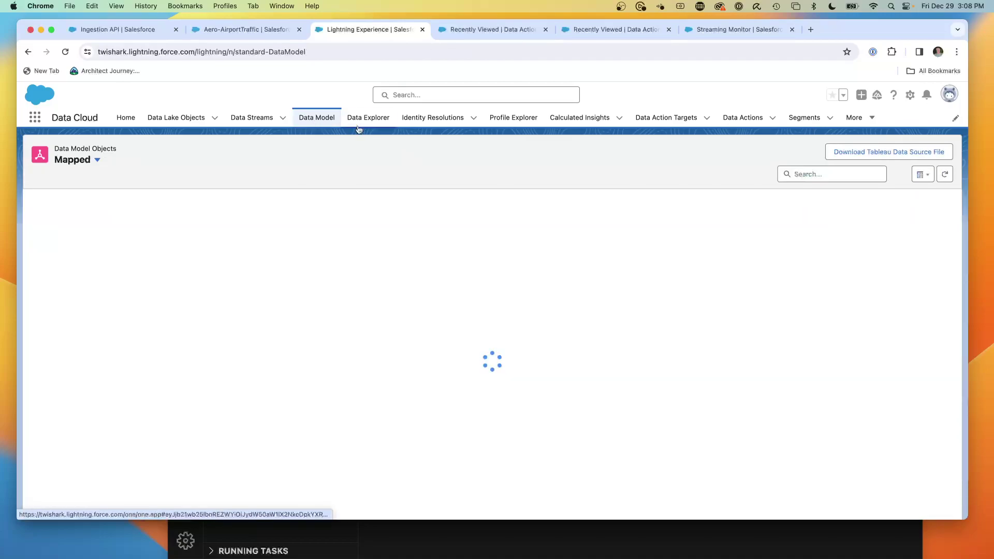
pyautogui.click(270, 120)
pyautogui.click(100, 214)
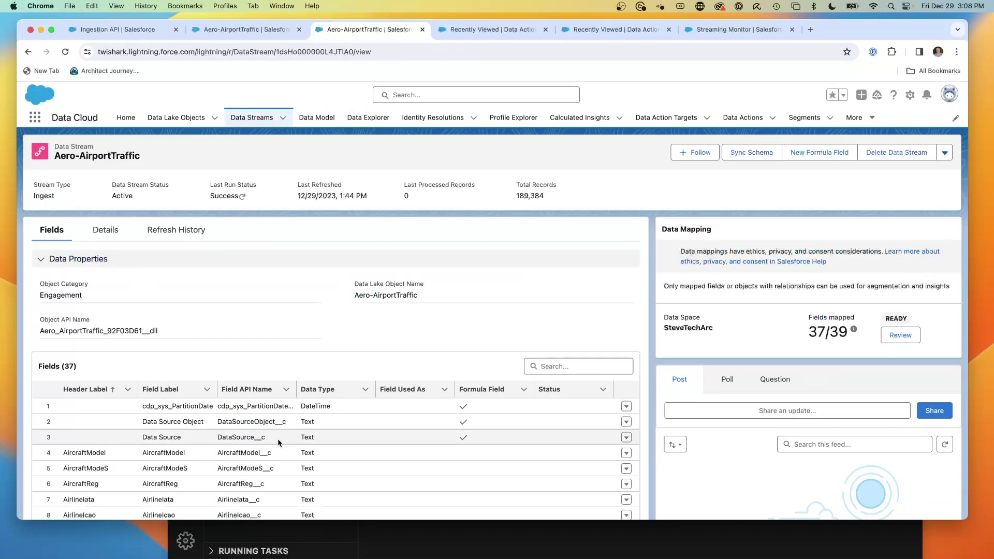
# - Reopen the Aero-AirportTraffic data model object, then load the refreshed Data Action Targets list
pyautogui.click(320, 118)
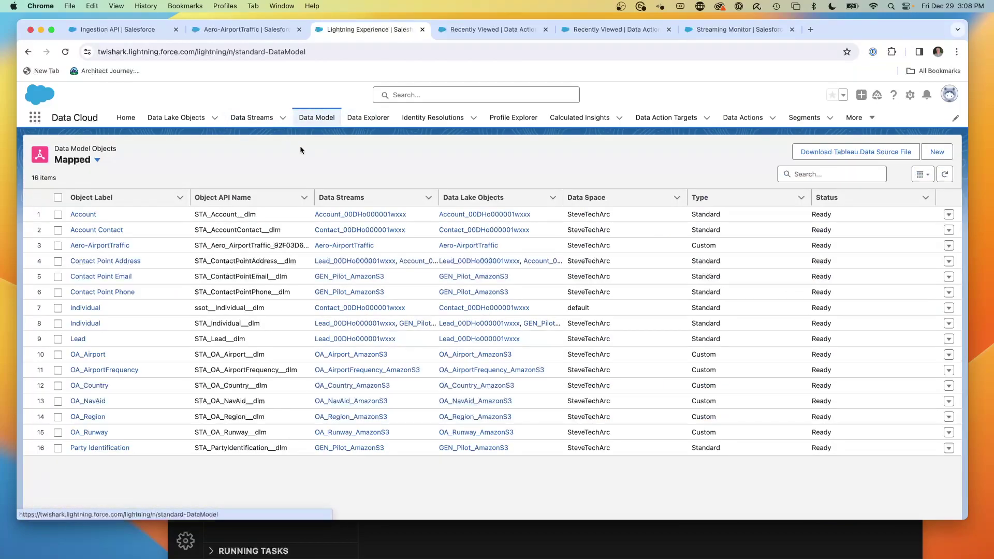
pyautogui.click(100, 245)
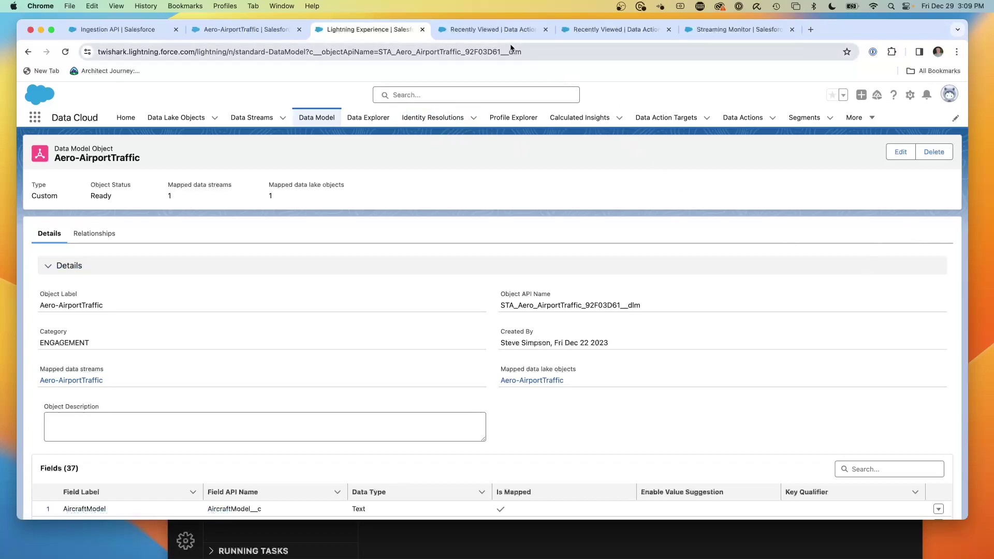
pyautogui.click(491, 29)
pyautogui.click(671, 120)
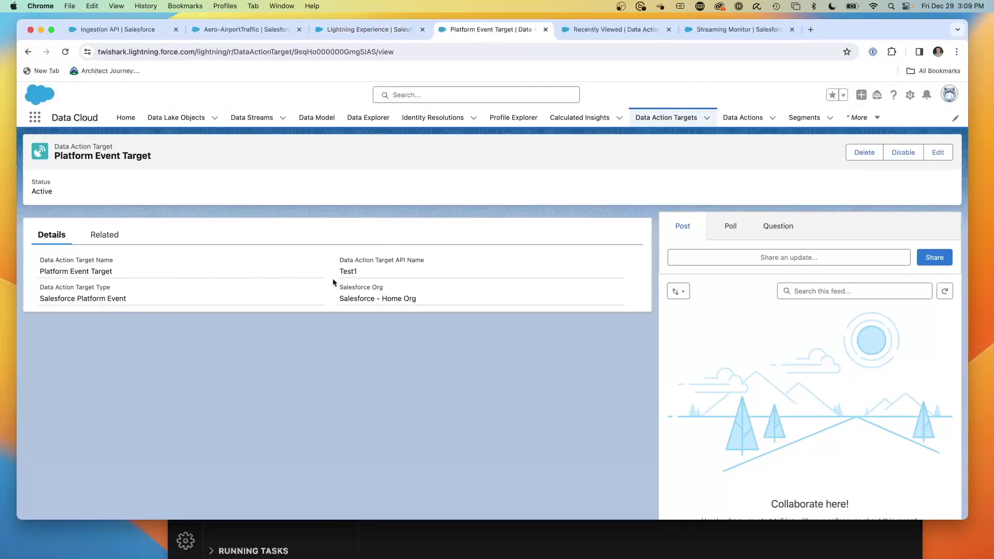
pyautogui.click(666, 117)
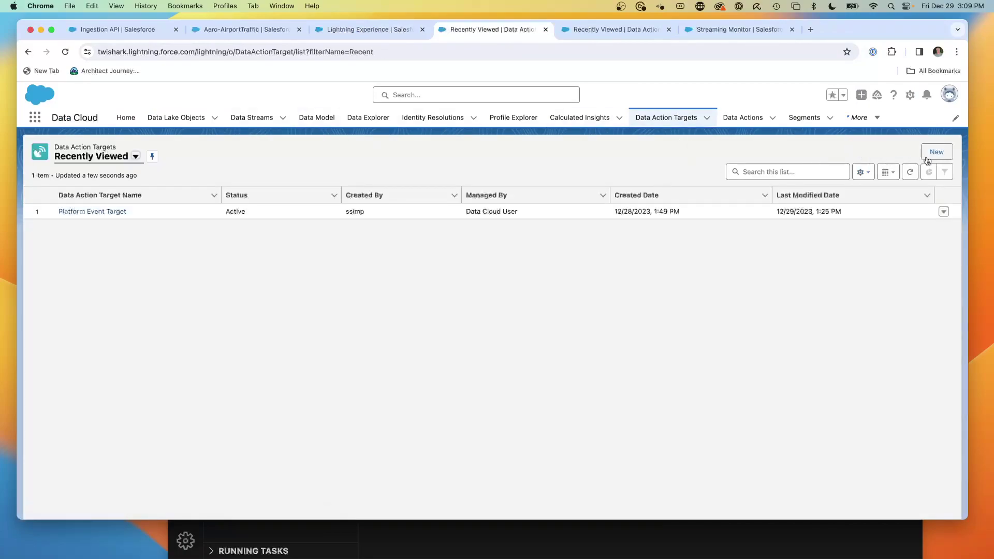
pyautogui.click(936, 152)
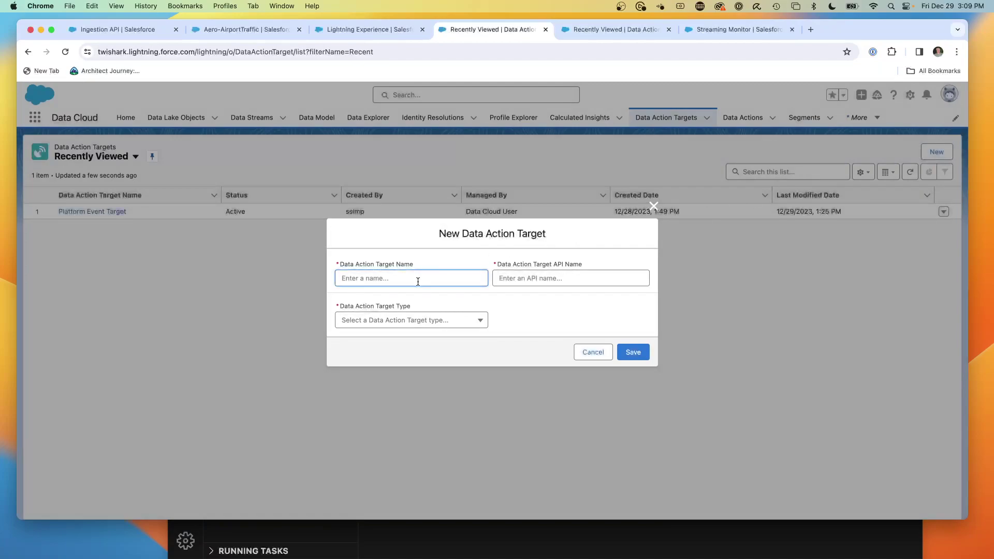
pyautogui.write('test')
pyautogui.click(413, 322)
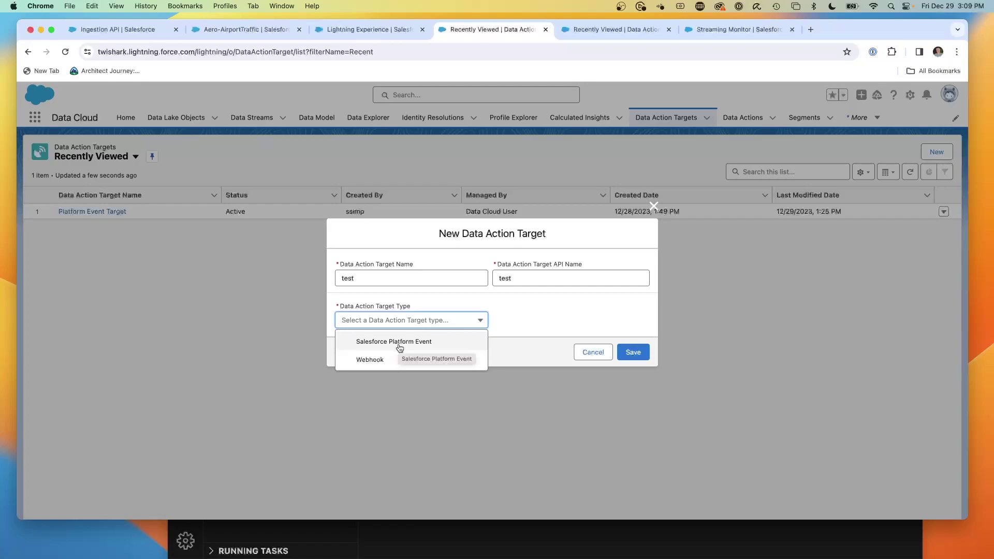
pyautogui.click(593, 357)
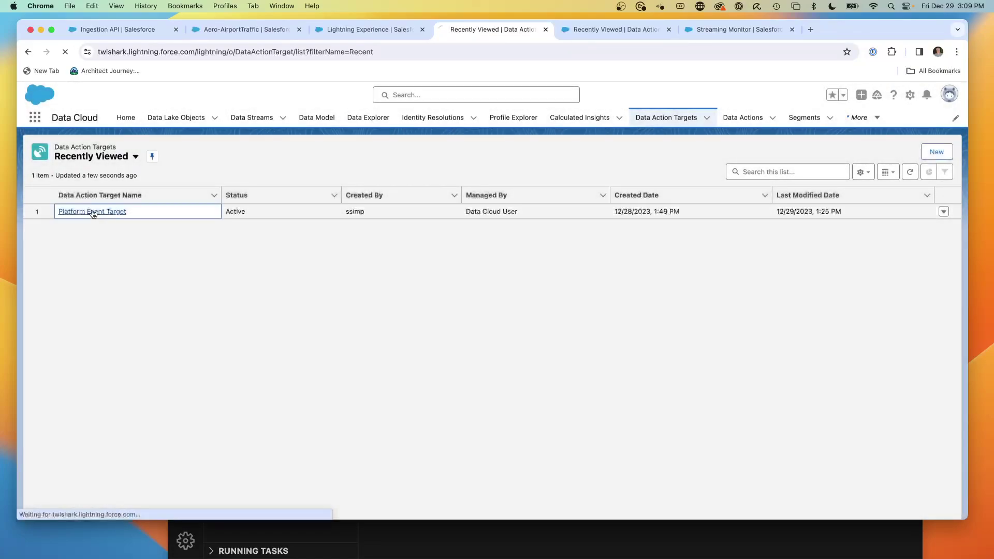
pyautogui.click(92, 212)
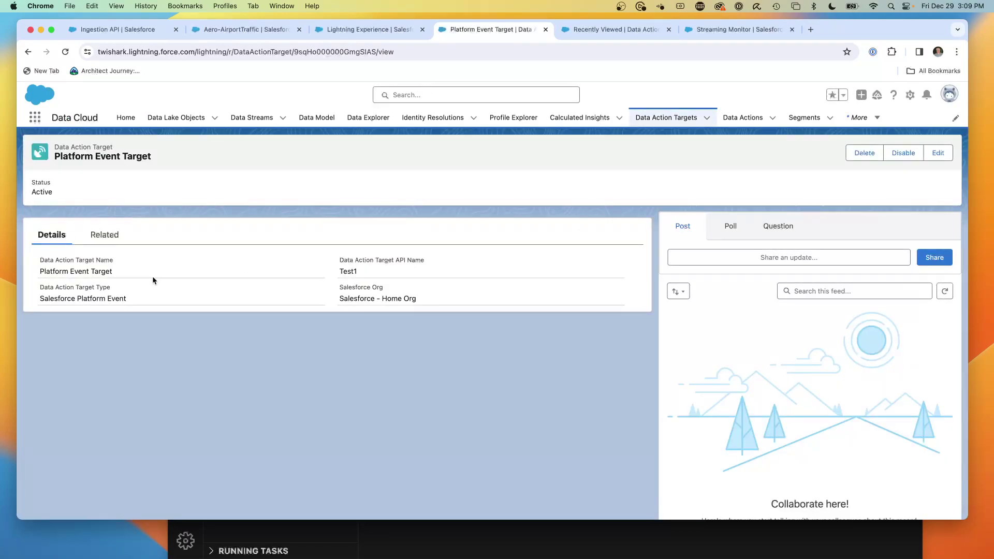
pyautogui.scroll(-1, 160, 295)
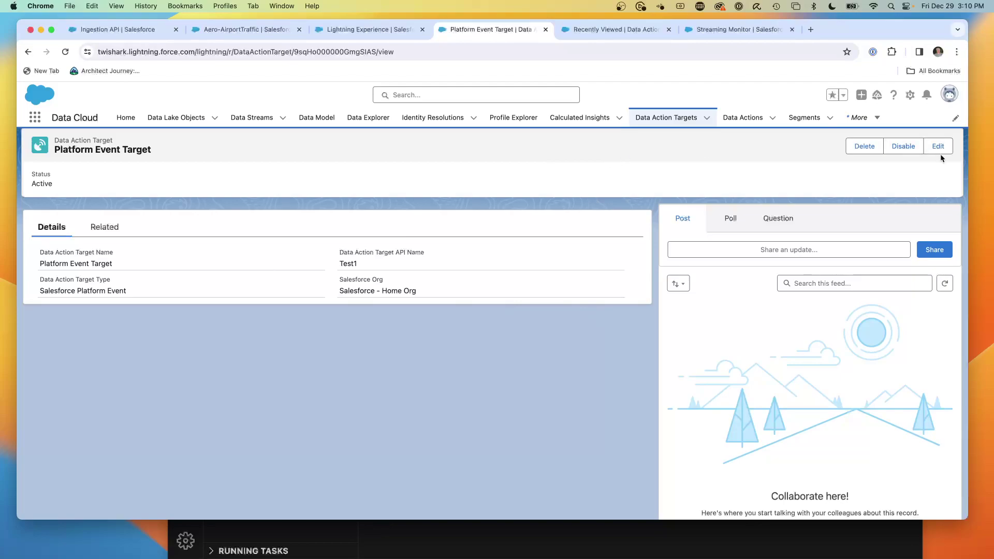
# - Open the Traffic Departure Created data action from the refreshed Data Actions list and start editing it
pyautogui.click(647, 31)
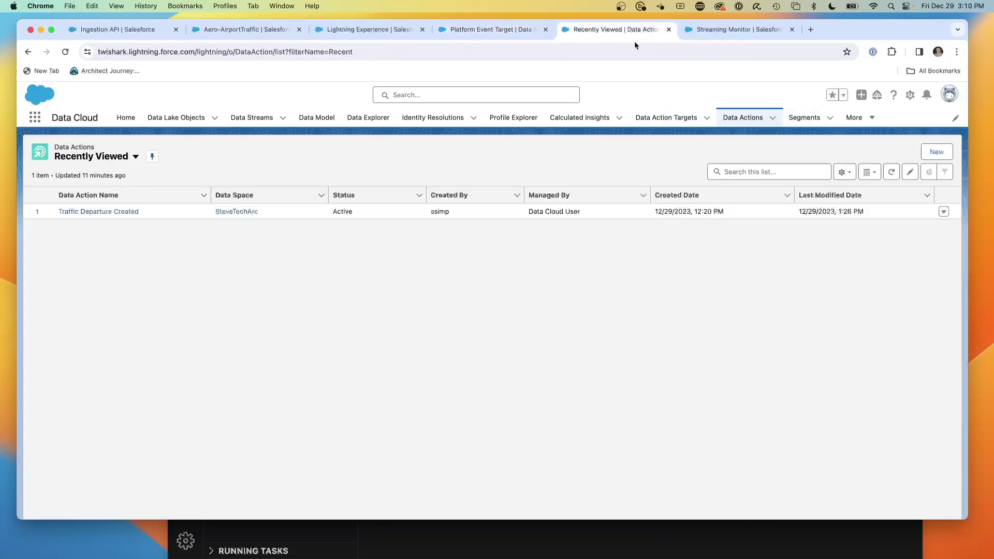
pyautogui.click(735, 117)
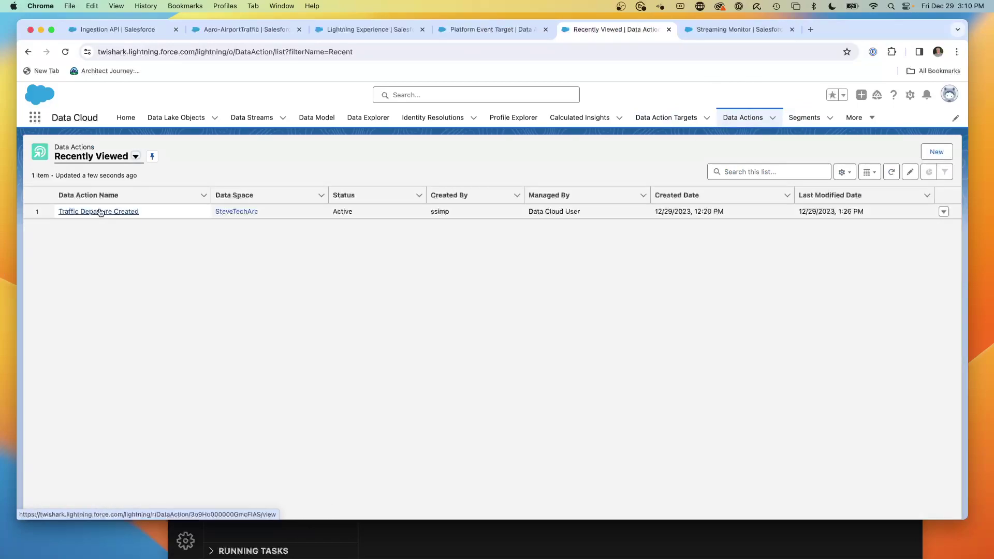
pyautogui.click(99, 211)
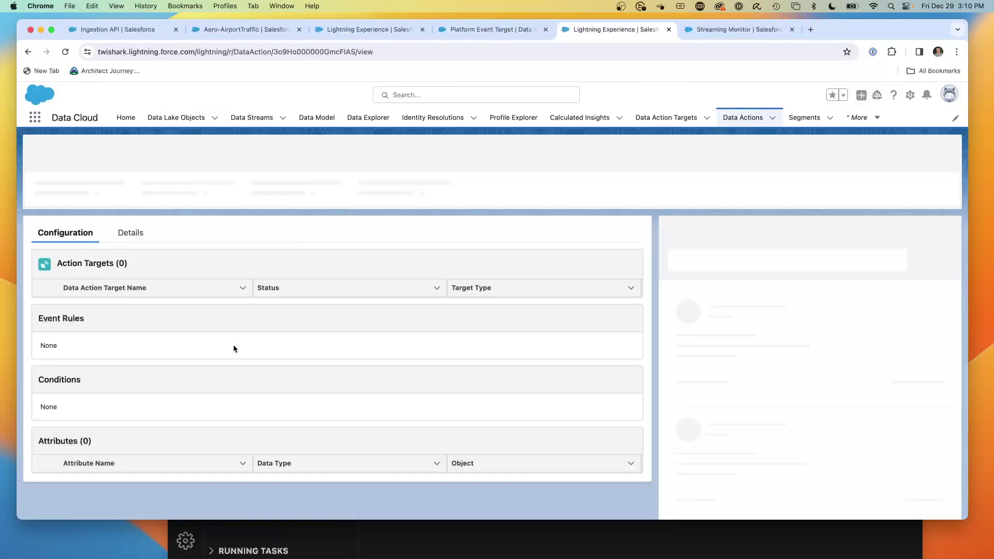
pyautogui.scroll(-1, 216, 339)
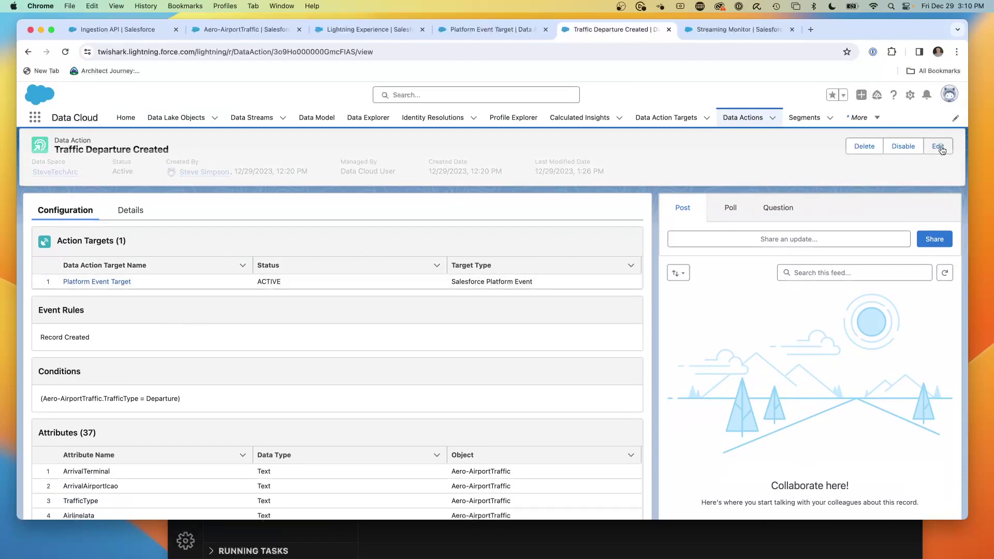
pyautogui.click(940, 149)
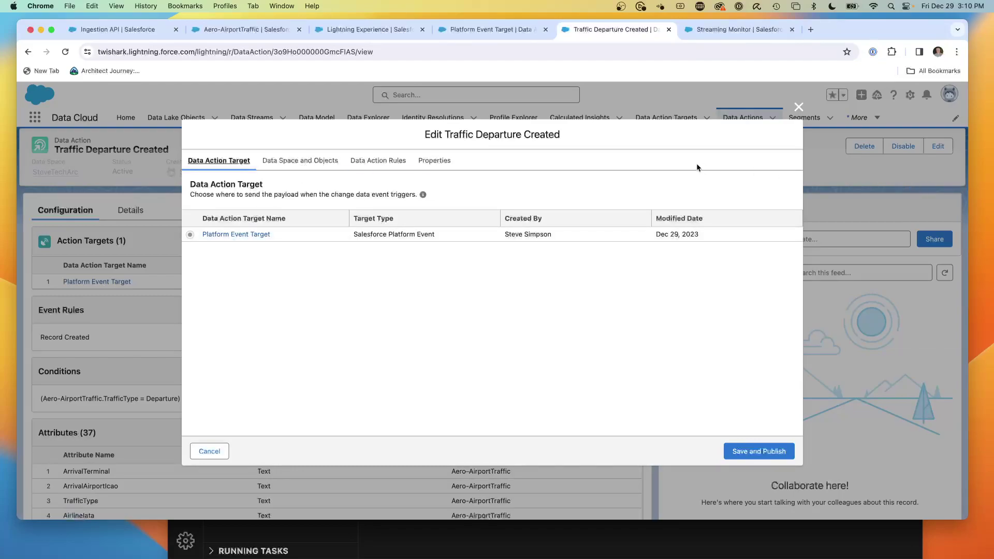
# - Review the Record Created and TrafficType = Departure rules, then select the first PHX CSV in aero
pyautogui.click(319, 163)
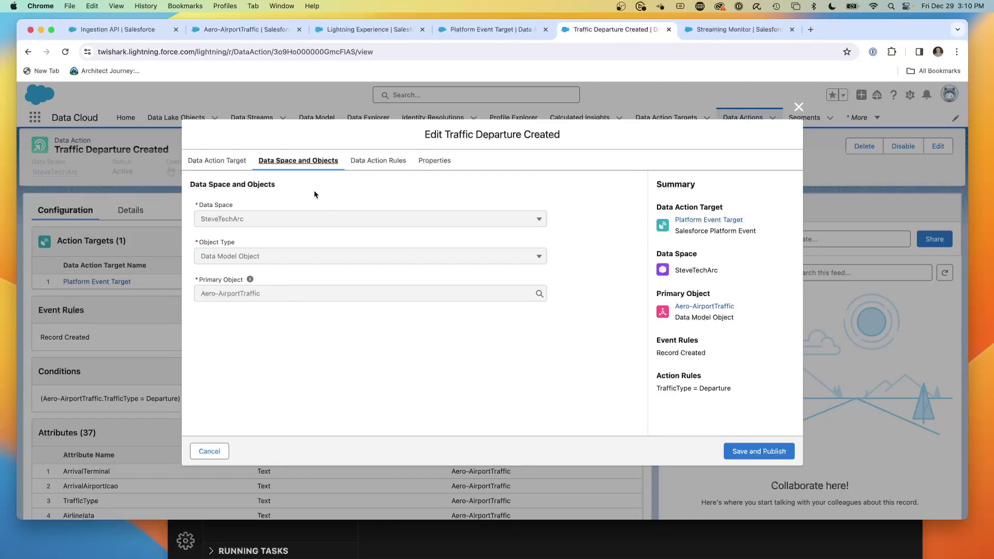
pyautogui.click(370, 165)
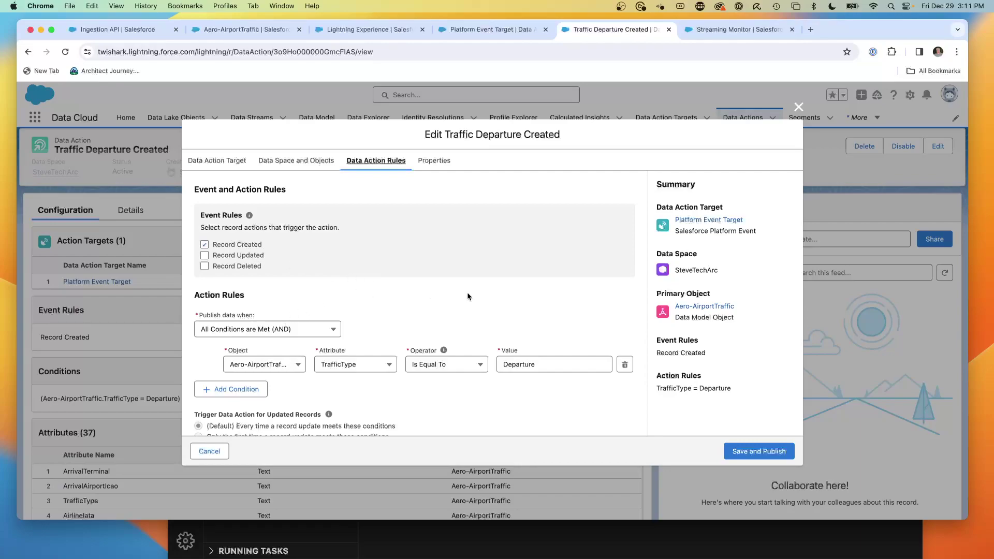
pyautogui.scroll(-1, 467, 296)
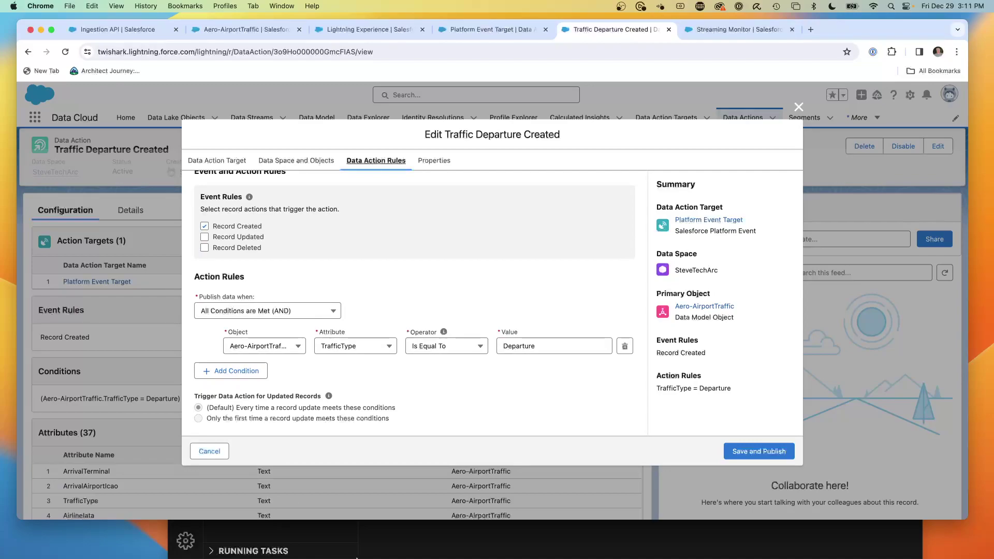
pyautogui.press('super+Tab')
pyautogui.click(455, 98)
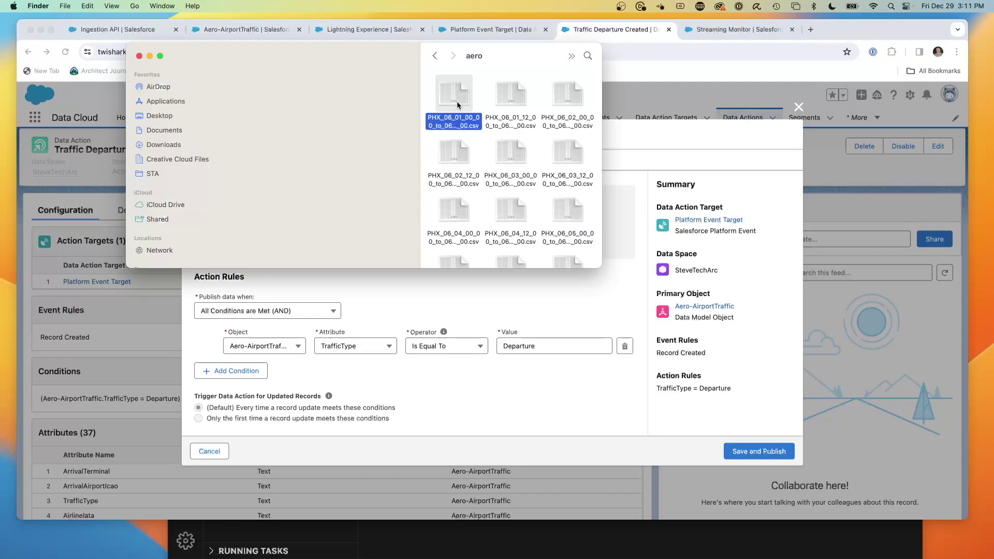
pyautogui.doubleClick(456, 101)
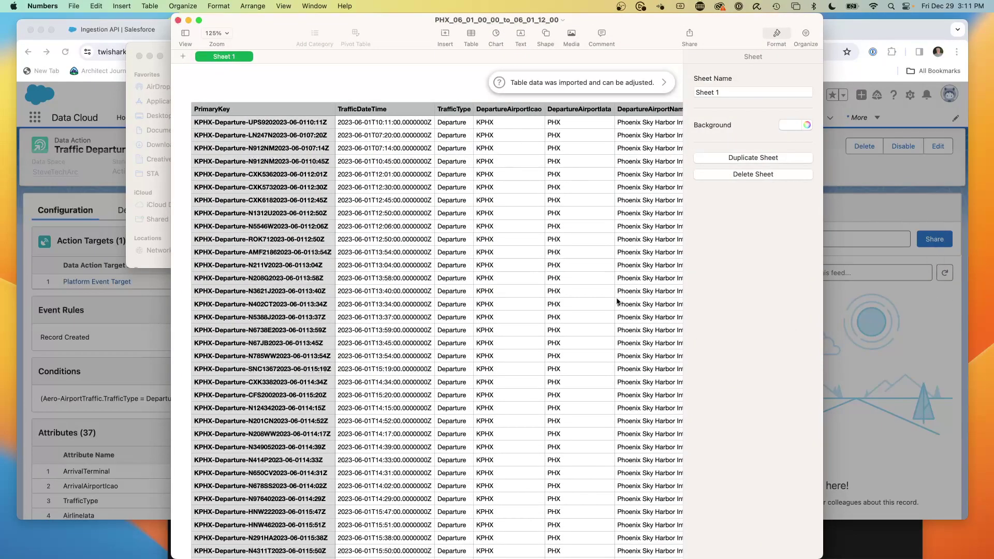
pyautogui.hscroll(5, 456, 202)
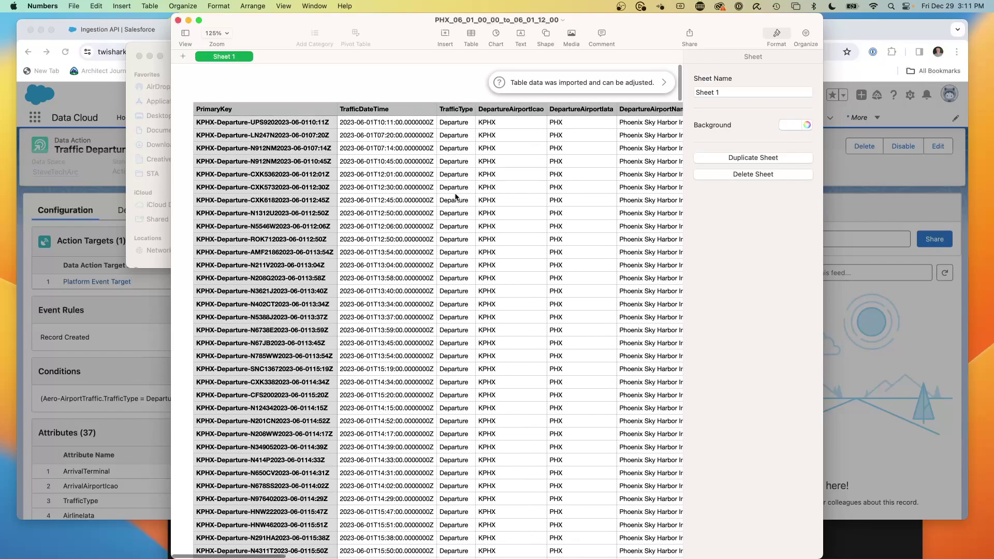
pyautogui.hscroll(-5, 456, 197)
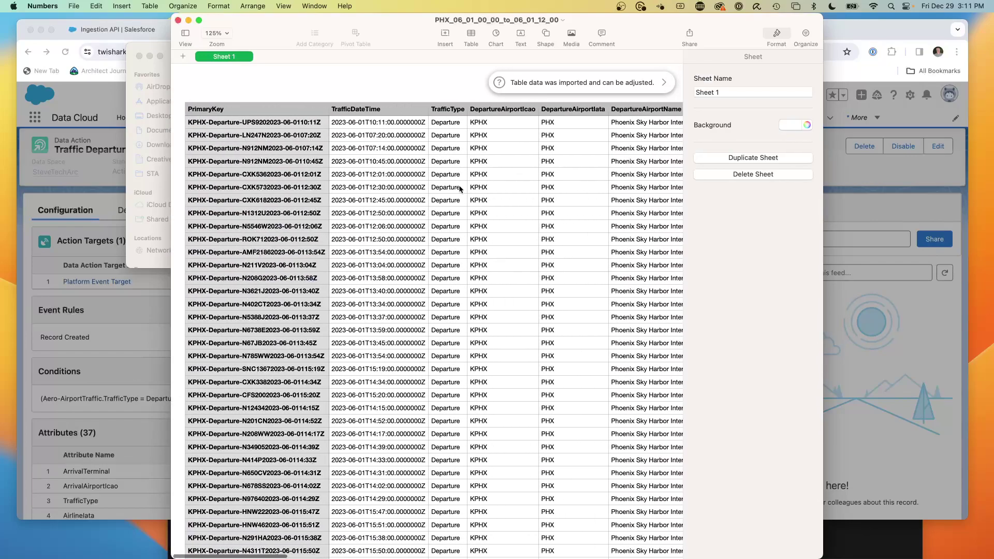
pyautogui.hscroll(-1, 447, 186)
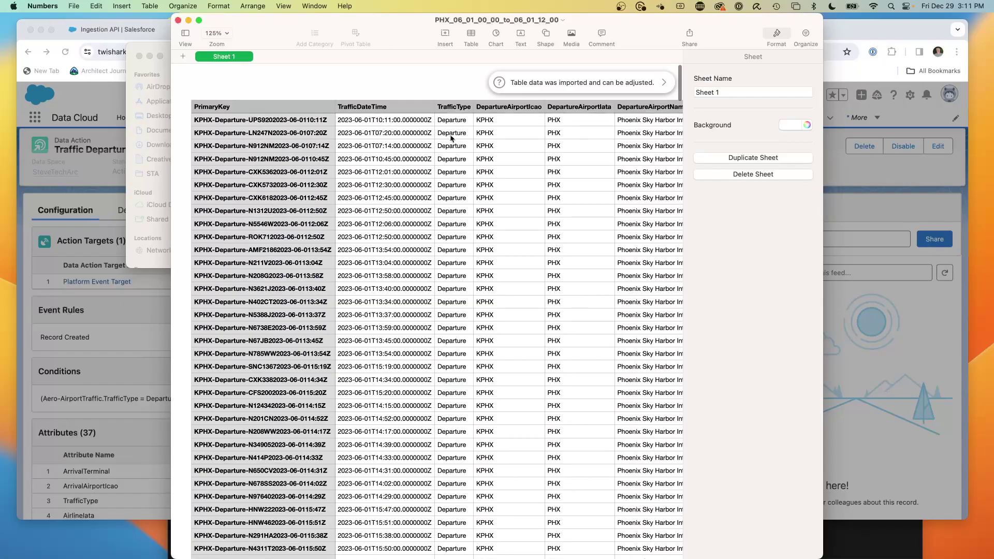
pyautogui.hscroll(15, 455, 153)
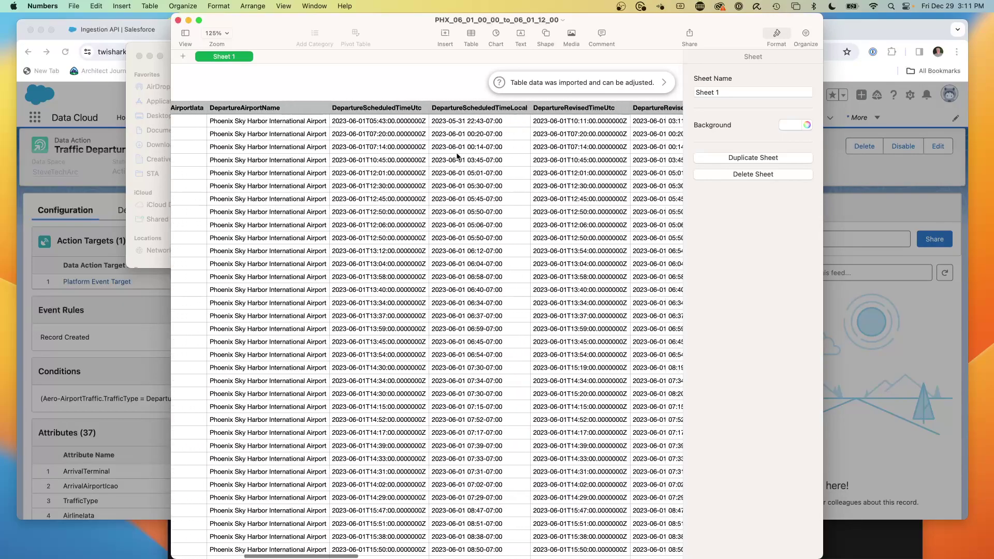
pyautogui.hscroll(10, 456, 155)
pyautogui.hscroll(-12, 455, 155)
pyautogui.hscroll(12, 455, 155)
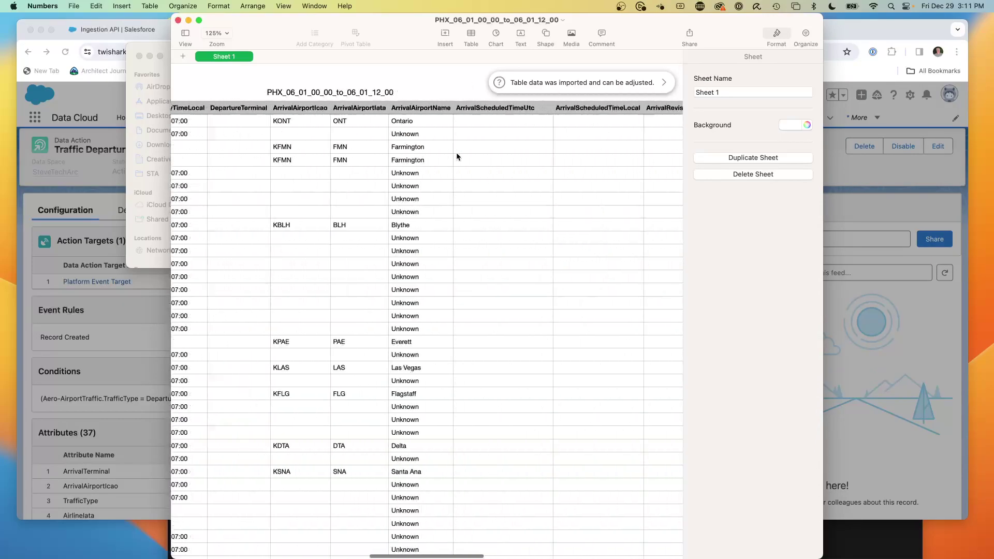
pyautogui.click(177, 19)
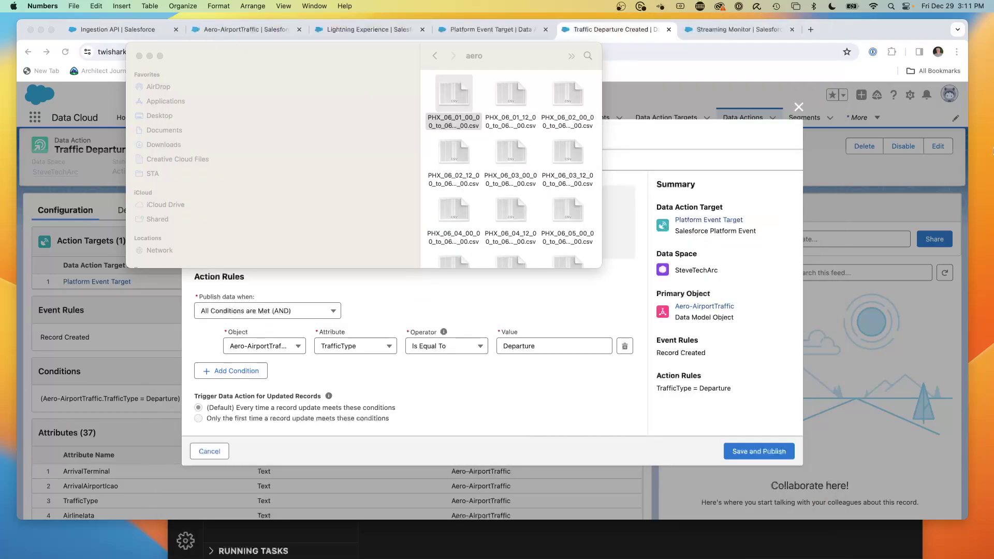
# - Check the Traffic Departure Created properties, then cancel the editor without saving
pyautogui.click(429, 275)
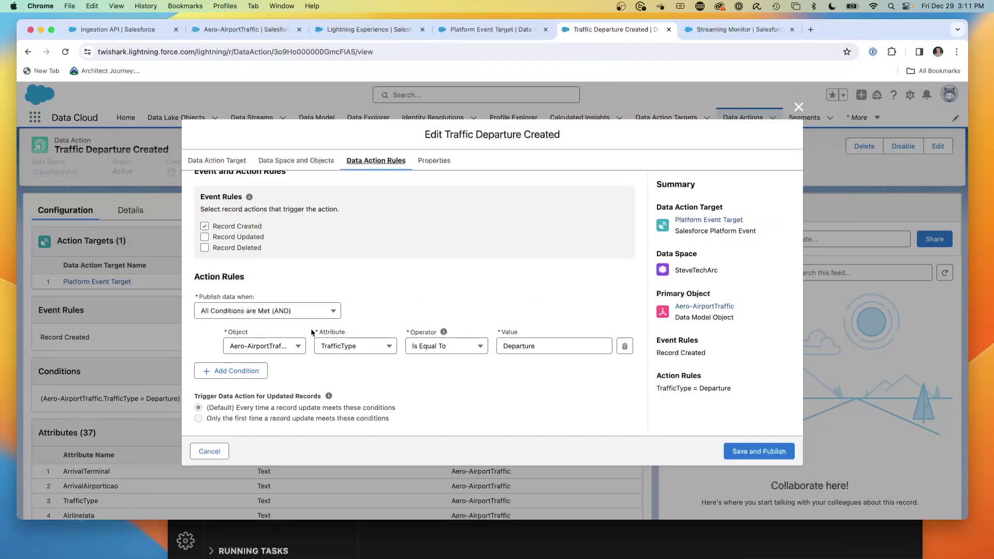
pyautogui.scroll(1, 235, 236)
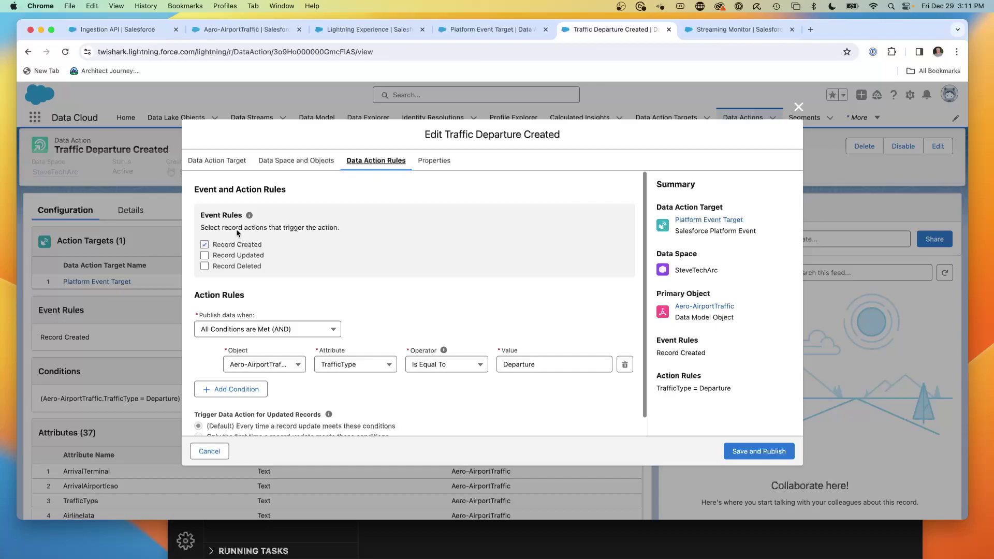
pyautogui.scroll(-1, 358, 321)
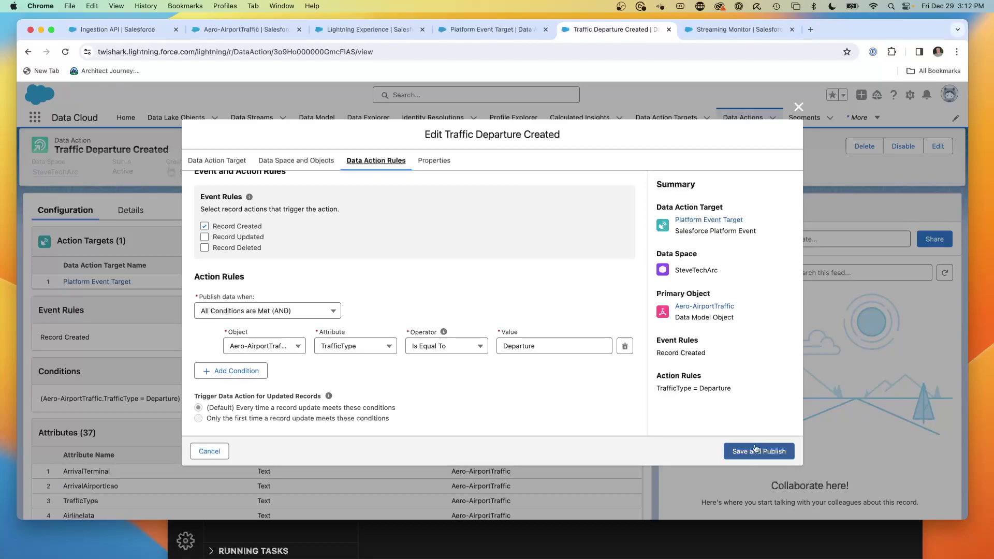
pyautogui.click(429, 161)
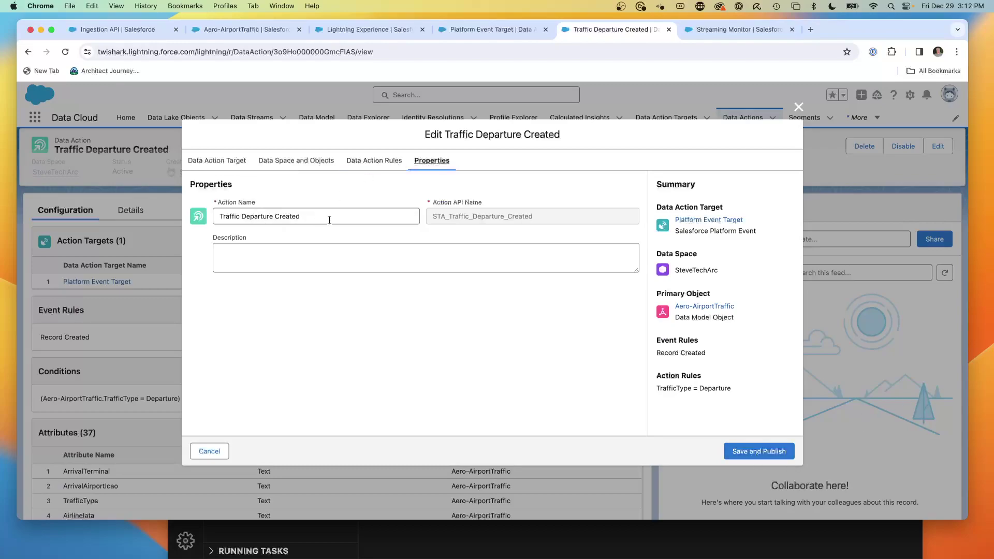
pyautogui.click(210, 453)
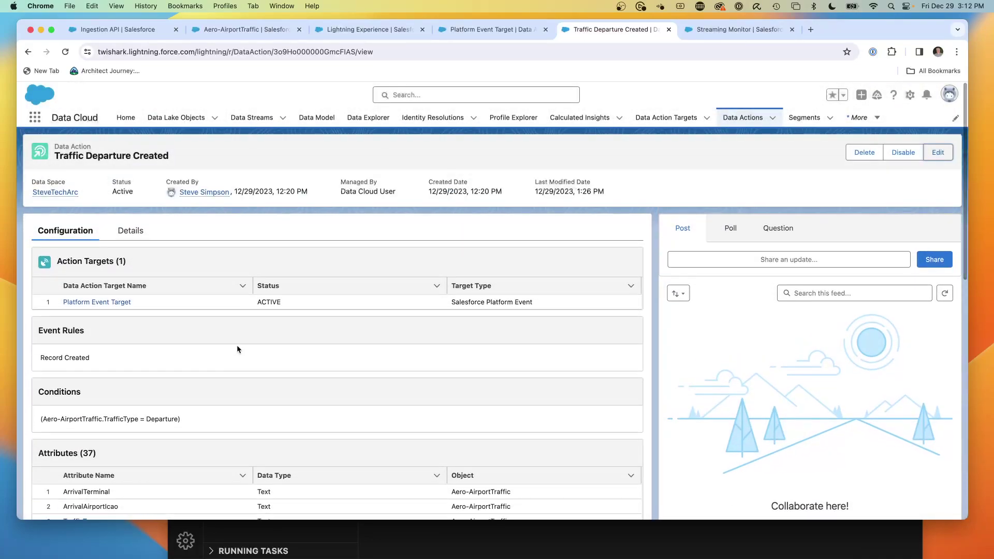
pyautogui.scroll(-1, 264, 325)
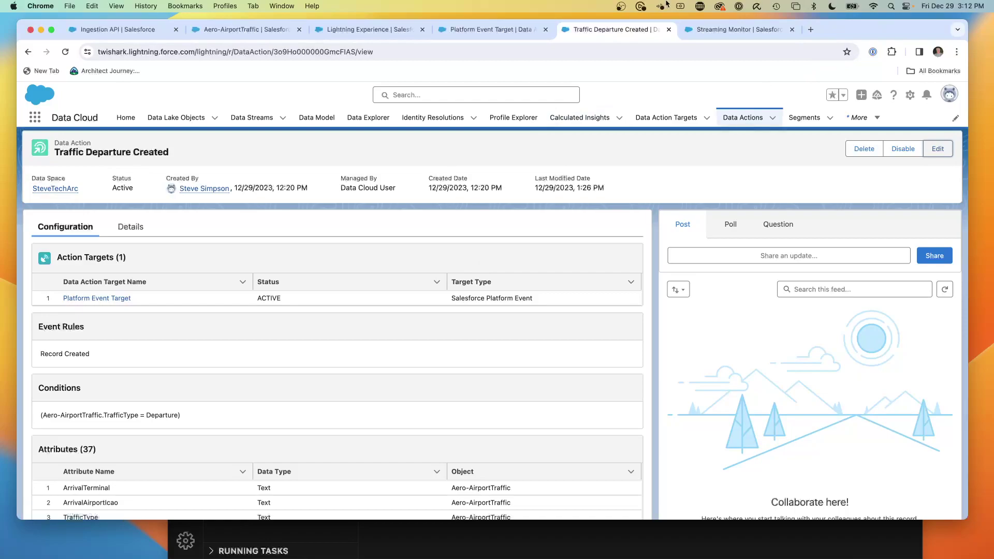
# - Look up the free Streaming Monitor listing on AppExchange, then return to the Streaming Monitor app
pyautogui.click(810, 30)
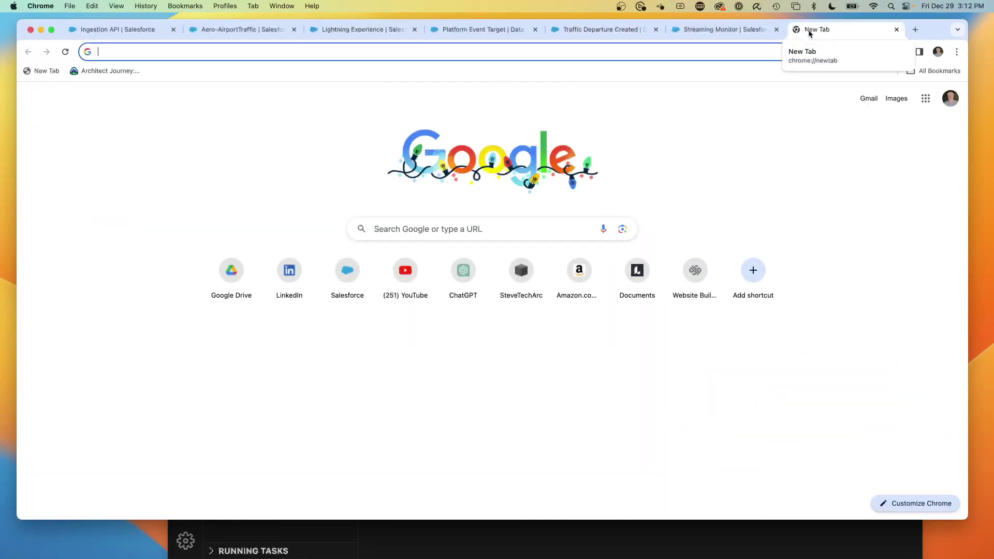
pyautogui.write('appe')
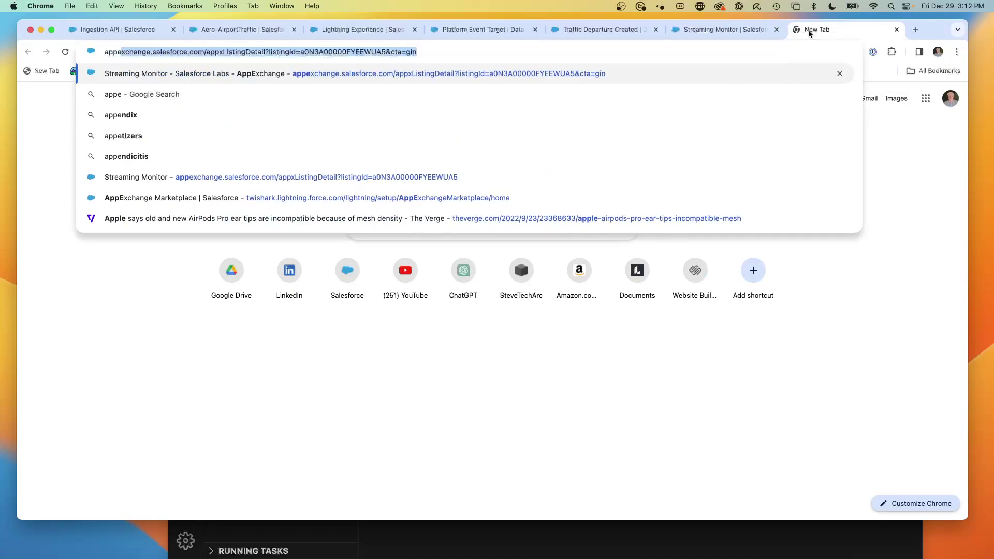
pyautogui.press('Return')
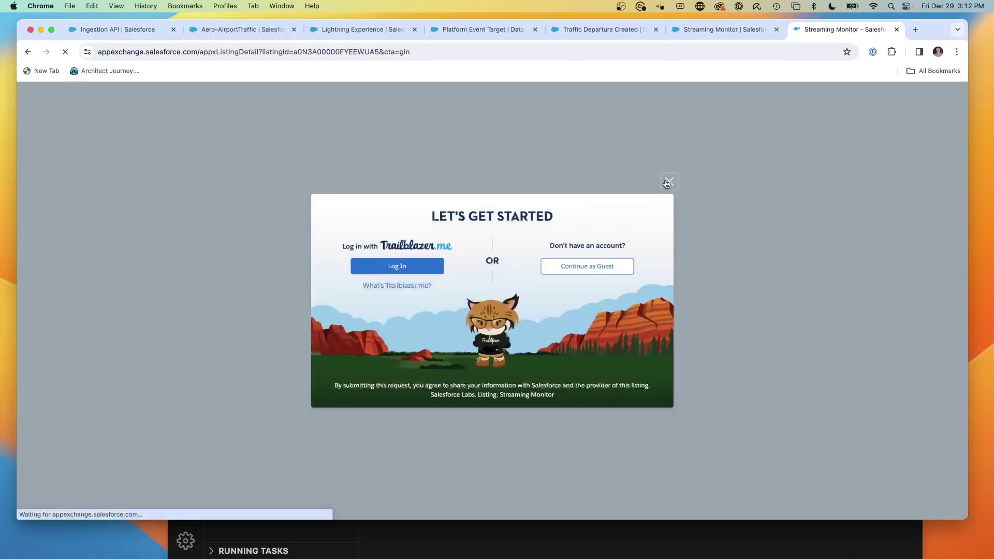
pyautogui.click(390, 268)
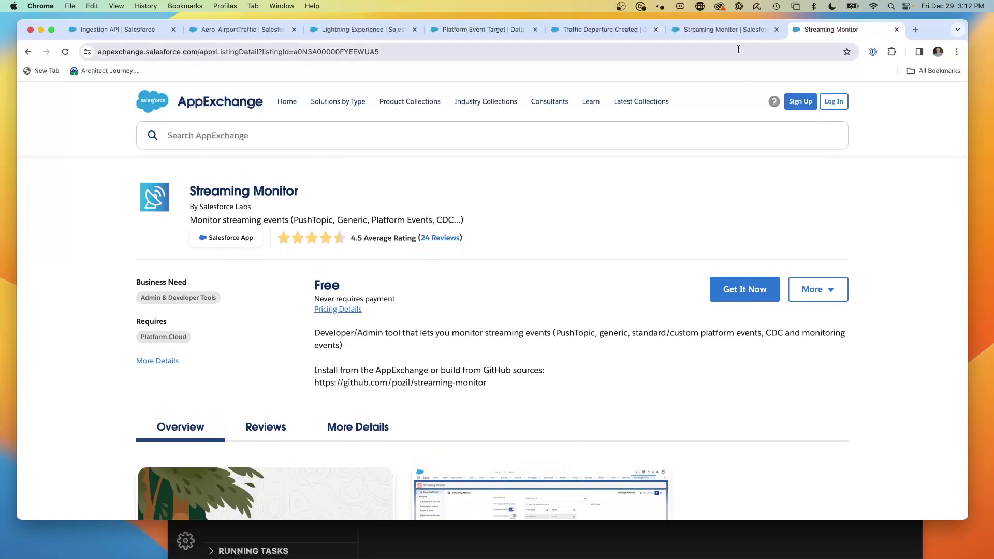
pyautogui.click(710, 31)
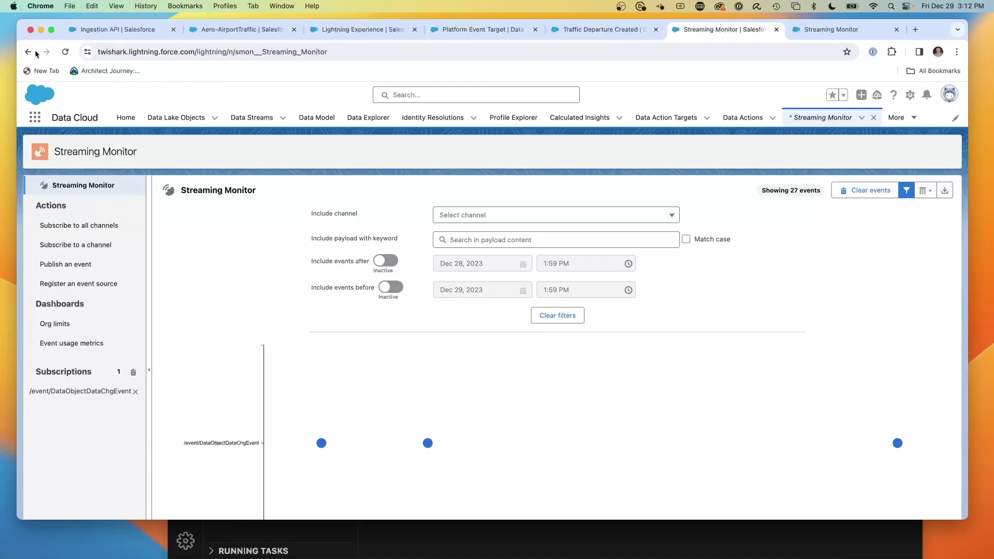
# - Reload Streaming Monitor and pick the Standard Platform event Data Object Data Change Event
pyautogui.click(65, 52)
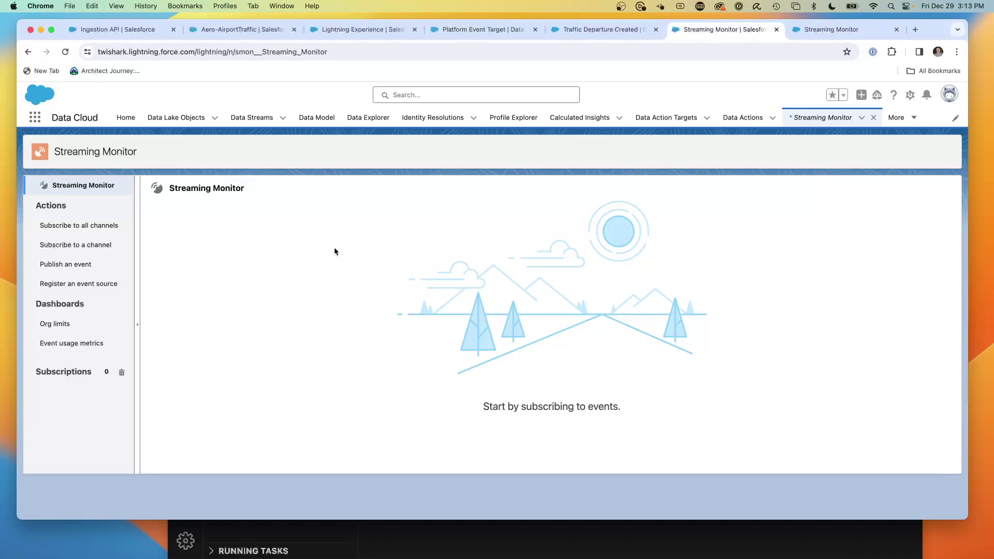
pyautogui.click(81, 251)
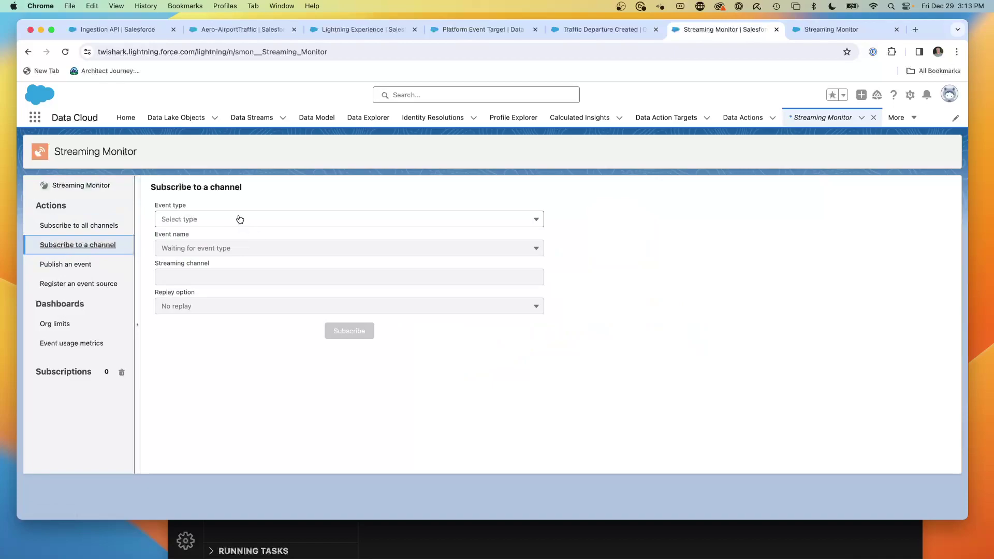
pyautogui.click(263, 225)
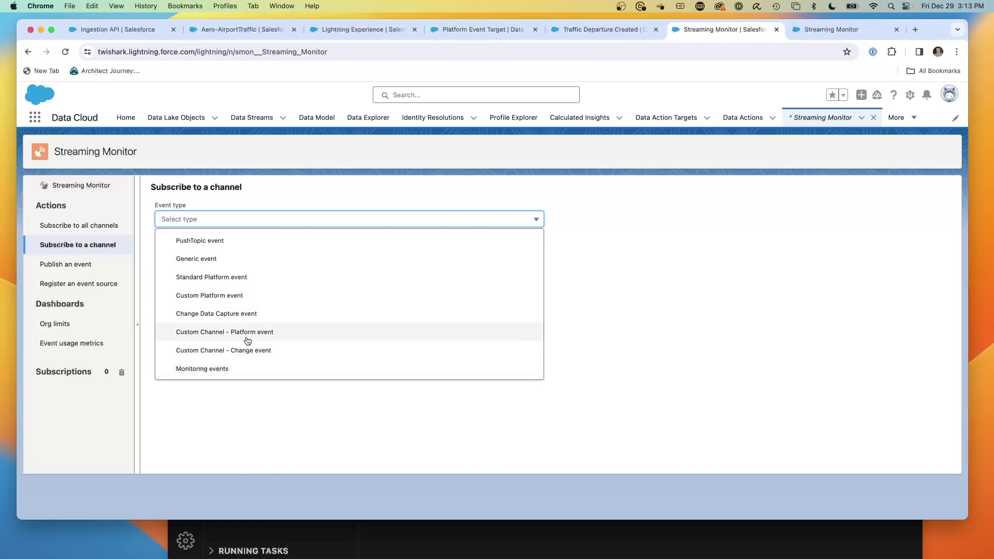
pyautogui.click(253, 278)
pyautogui.click(213, 251)
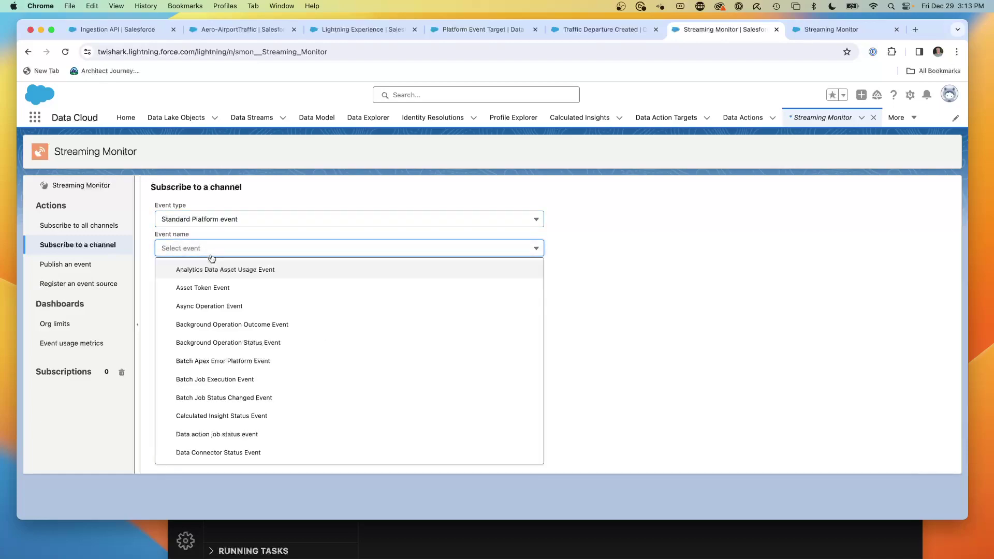
pyautogui.scroll(-3, 357, 369)
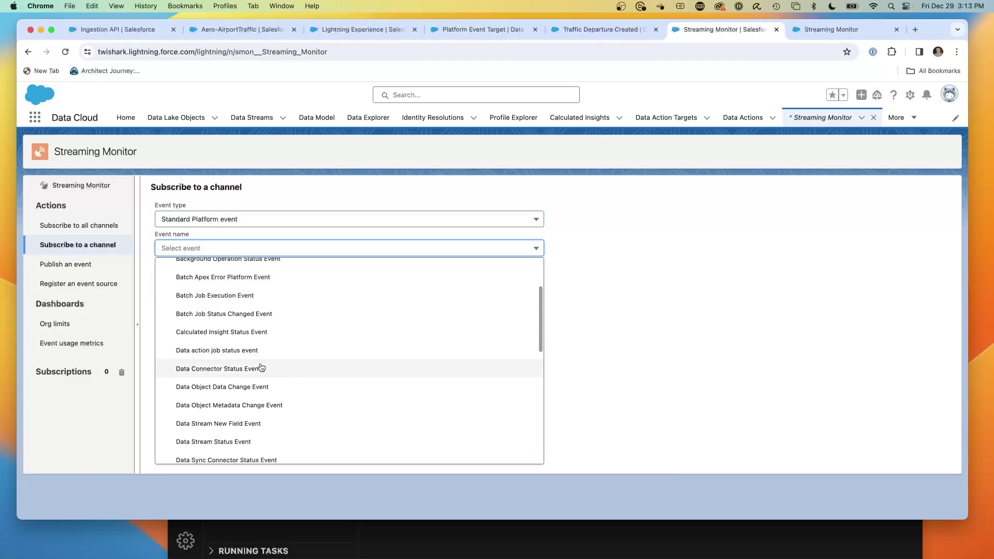
pyautogui.click(235, 388)
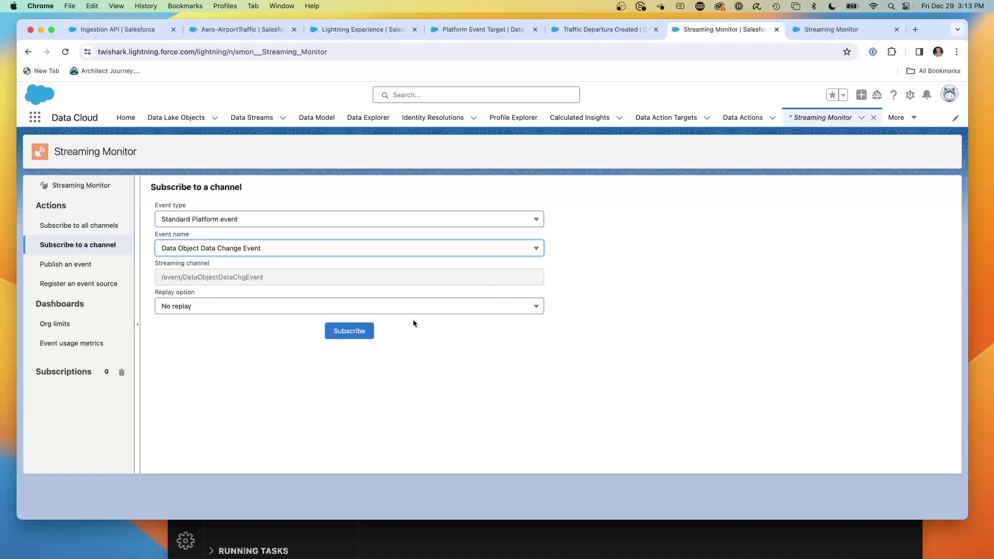
# - Subscribe to the DataObjectDataChgEvent channel with past events replayed
pyautogui.click(225, 311)
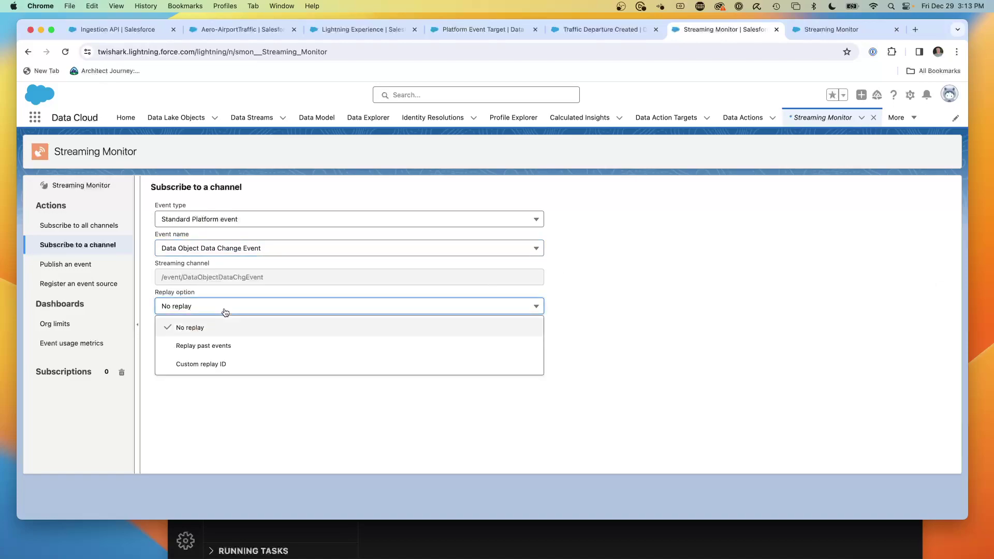
pyautogui.click(205, 345)
pyautogui.click(350, 334)
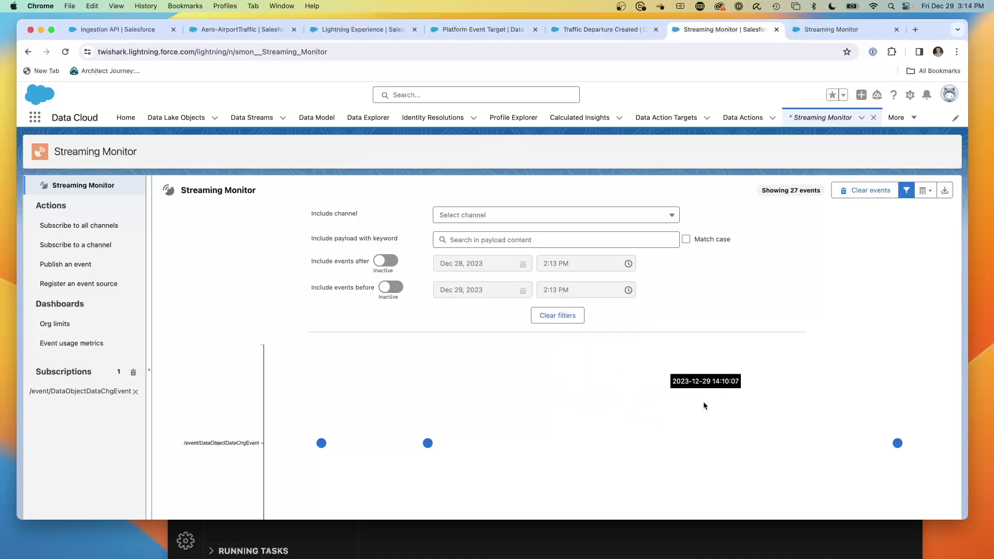
pyautogui.scroll(-2, 680, 397)
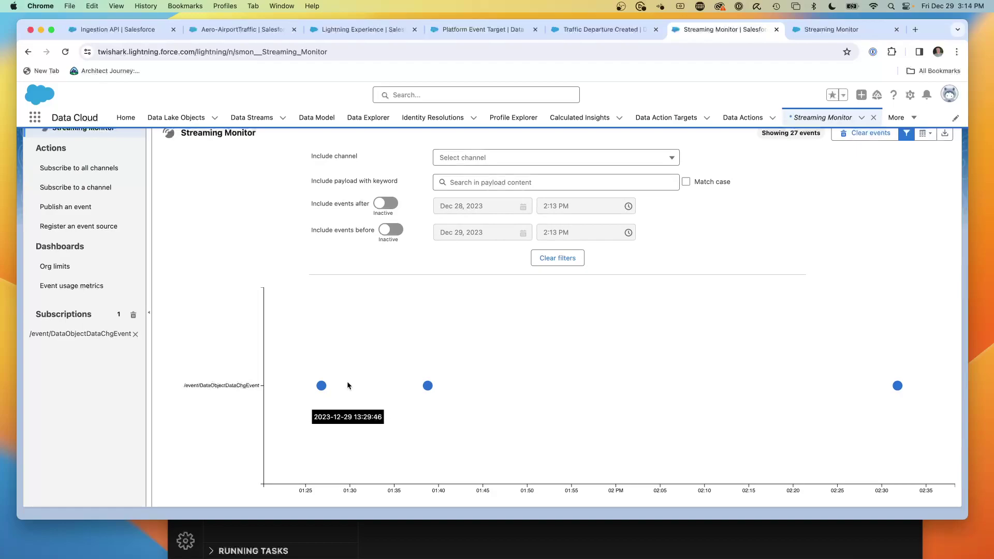
pyautogui.click(326, 389)
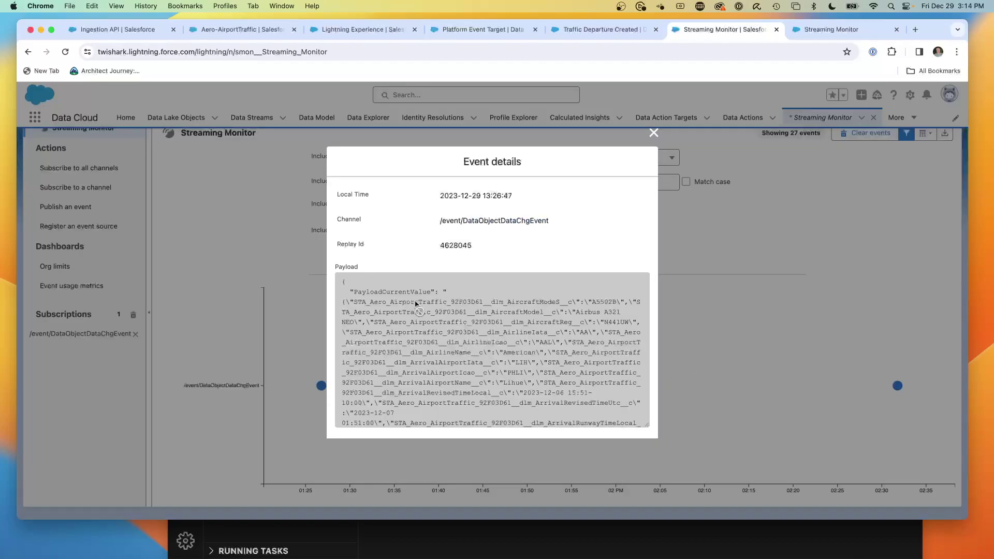
pyautogui.scroll(-5, 416, 304)
pyautogui.scroll(5, 415, 303)
pyautogui.scroll(-15, 415, 304)
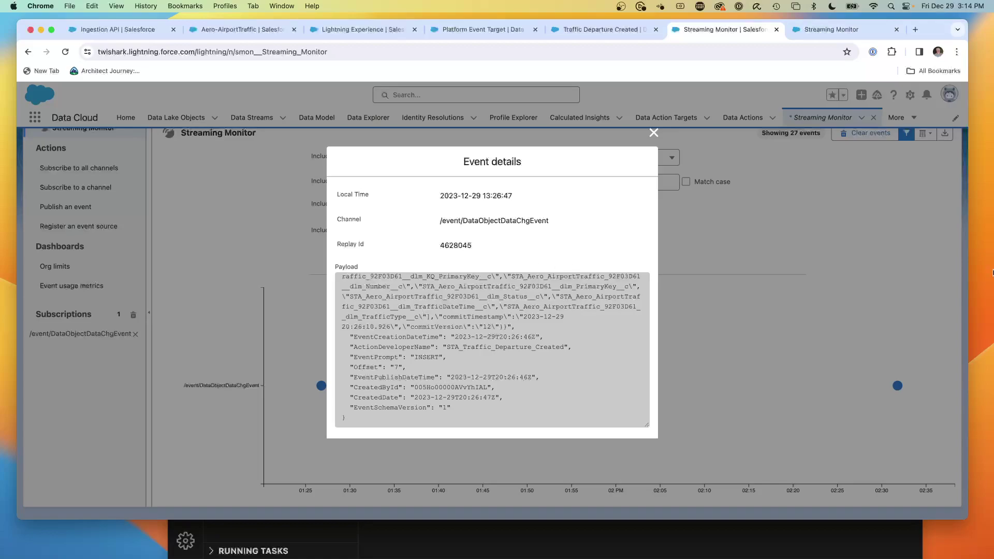
pyautogui.click(654, 132)
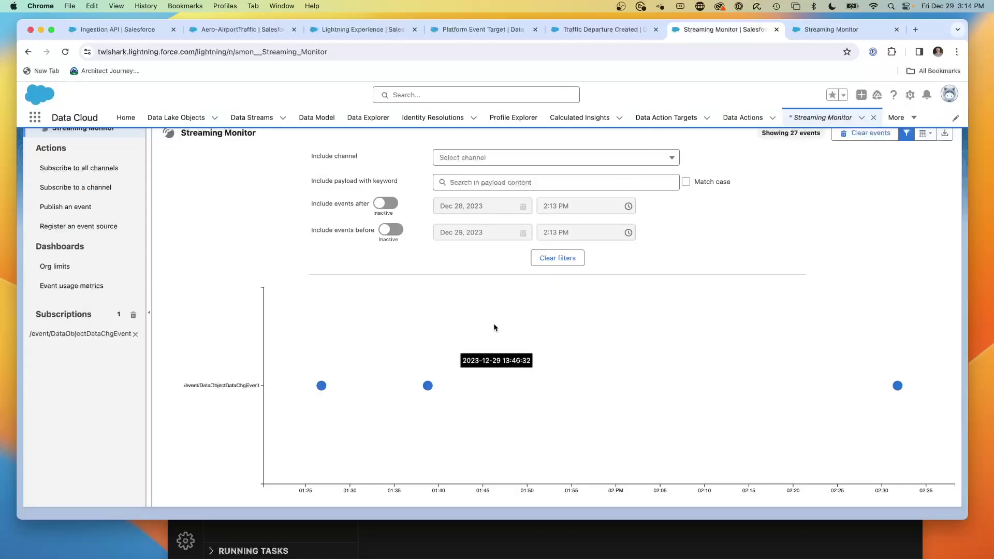
pyautogui.click(427, 385)
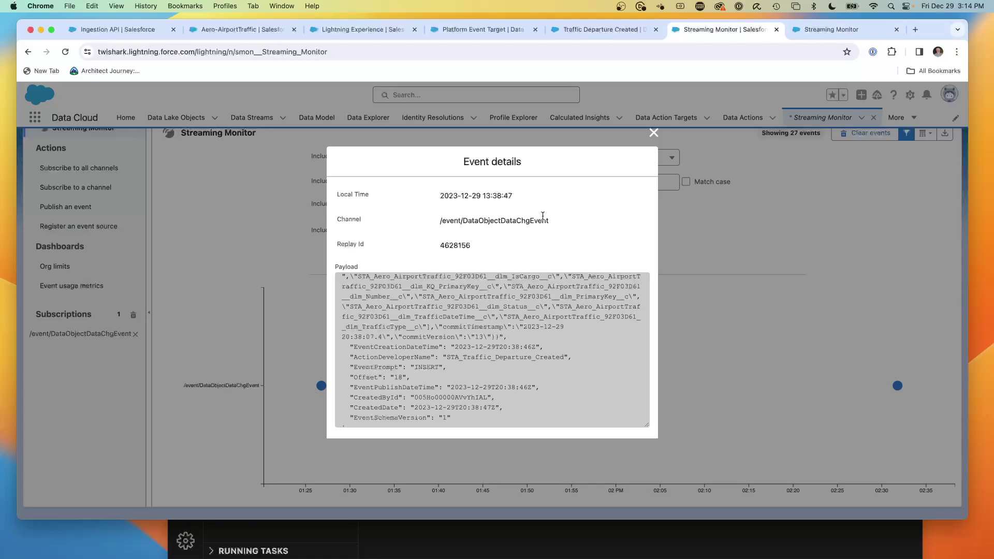
pyautogui.click(653, 133)
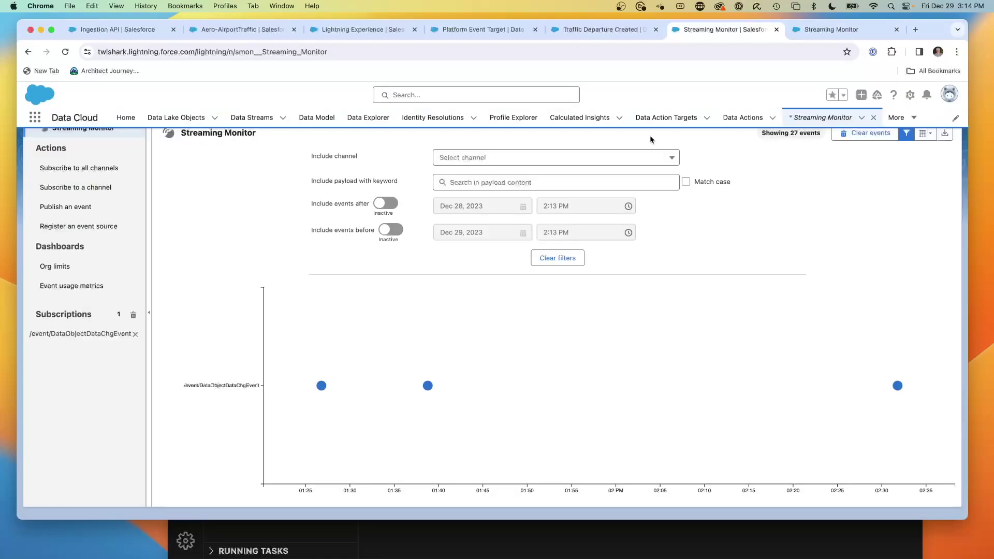
pyautogui.scroll(2, 879, 275)
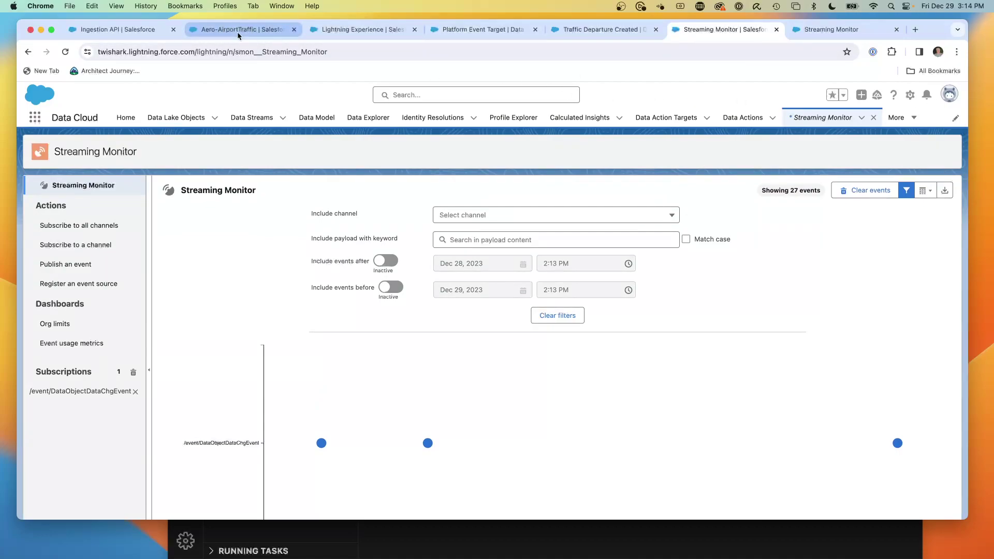
# - Reload the Aero-AirportTraffic data stream to show its 1:44 PM refresh, then bring up VS Code
pyautogui.click(282, 29)
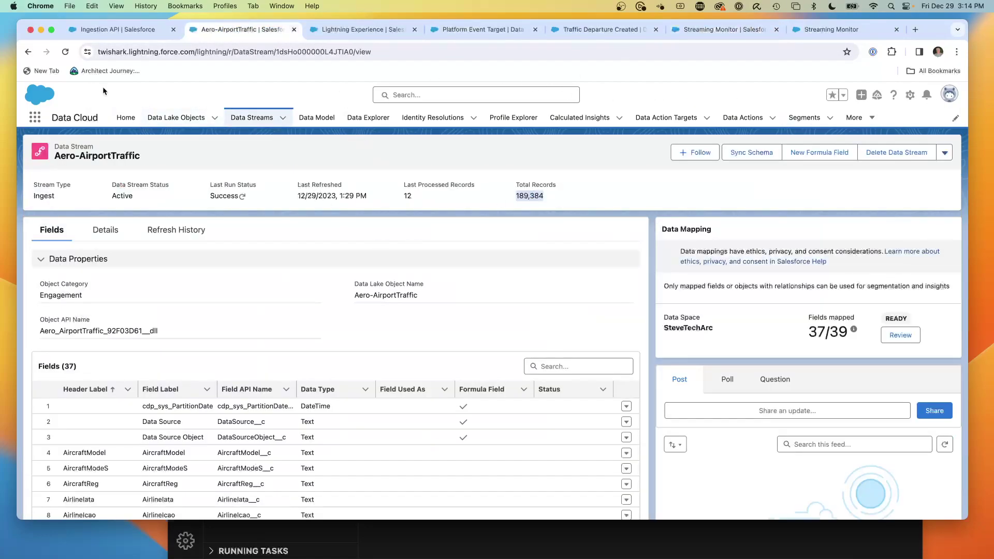
pyautogui.click(65, 51)
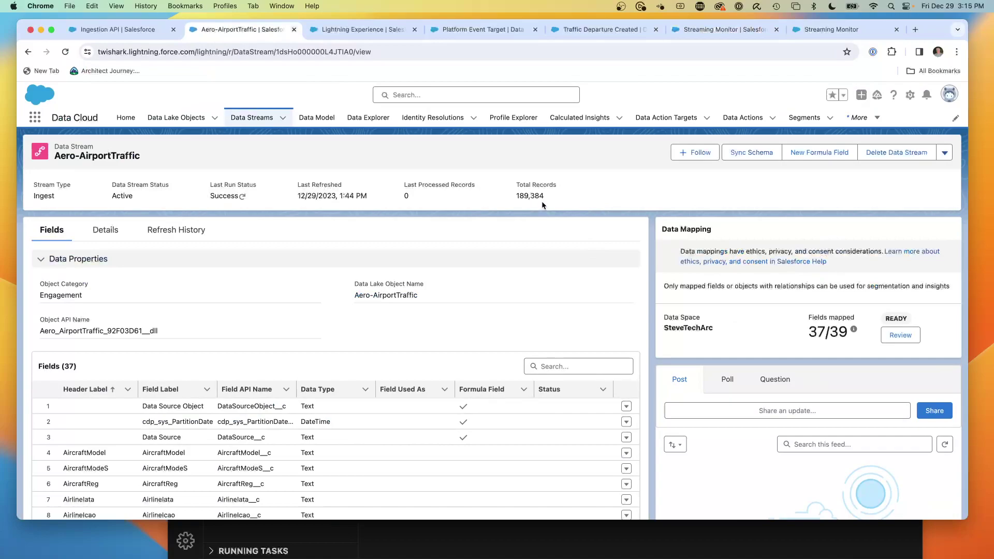
pyautogui.click(482, 547)
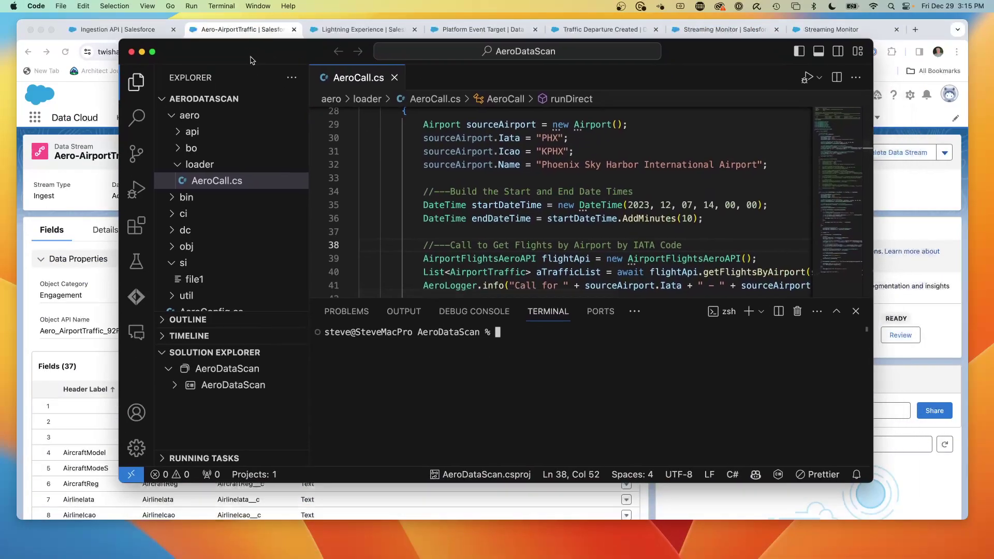
# - Move and enlarge the VS Code window and scroll through AeroCall.cs
pyautogui.moveTo(250, 60); pyautogui.dragTo(186, 46)
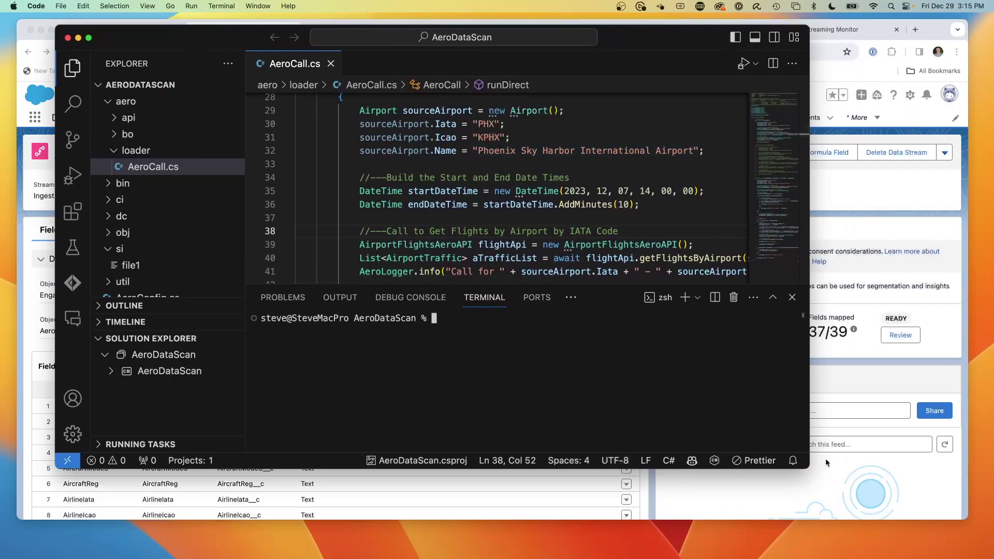
pyautogui.moveTo(808, 468); pyautogui.dragTo(871, 529)
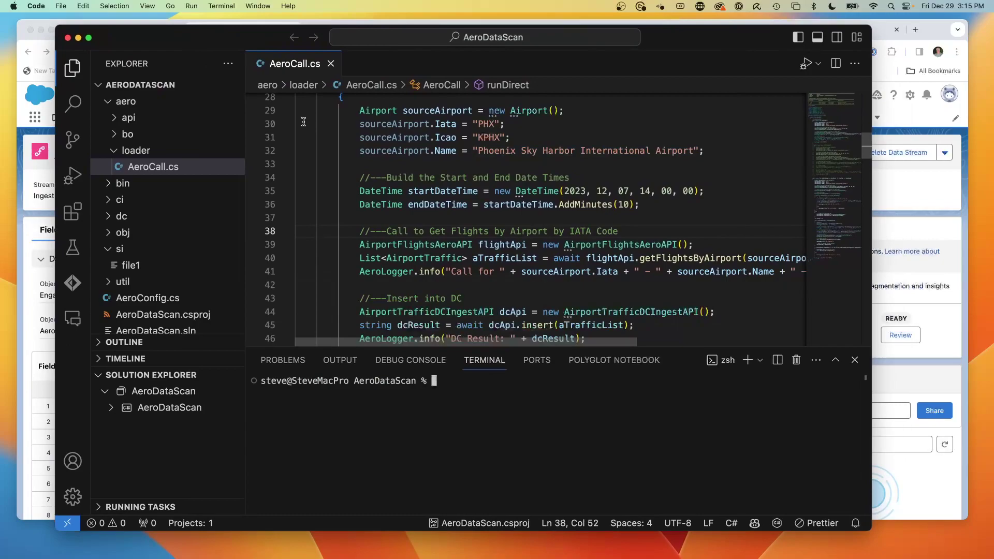
pyautogui.scroll(-3, 390, 149)
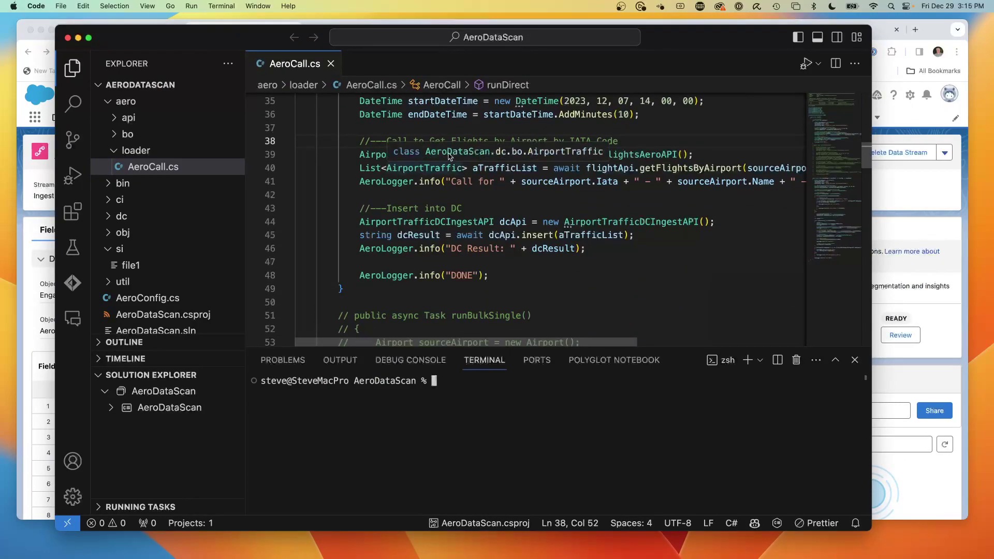
pyautogui.scroll(3, 637, 161)
pyautogui.scroll(-2, 465, 217)
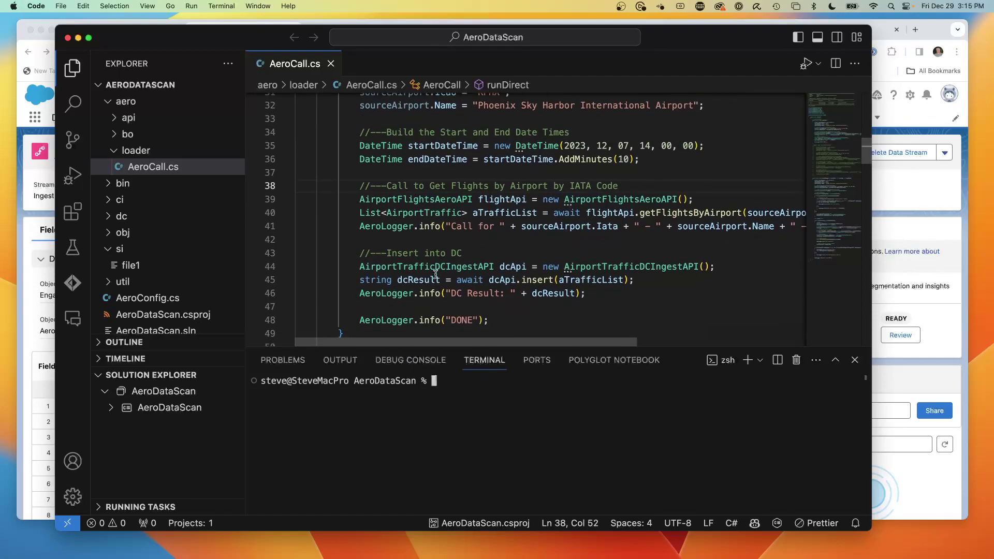
# - Select the Data Cloud ingest API creation line and the dcApi.insert(aTrafficList) call for review
pyautogui.moveTo(356, 266); pyautogui.dragTo(716, 266)
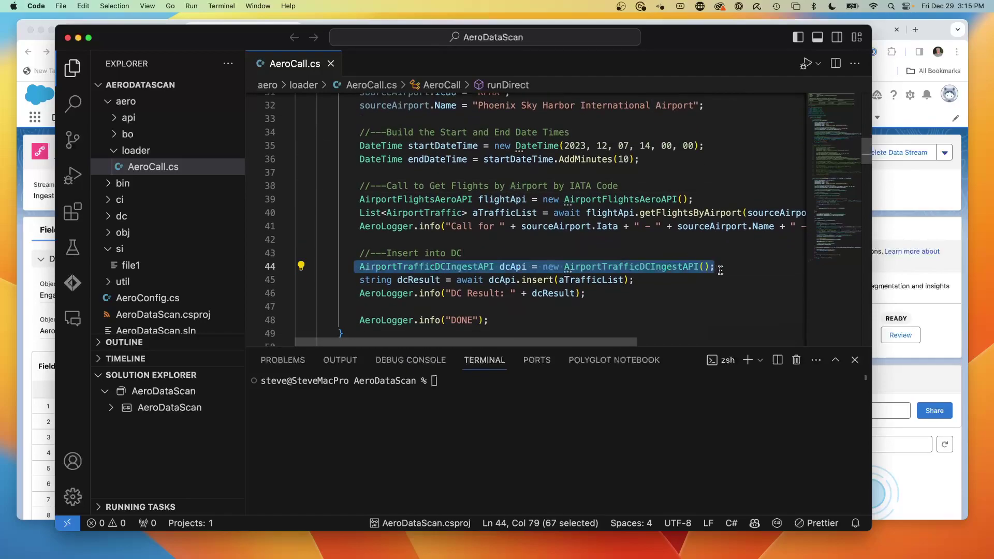
pyautogui.scroll(-1, 569, 259)
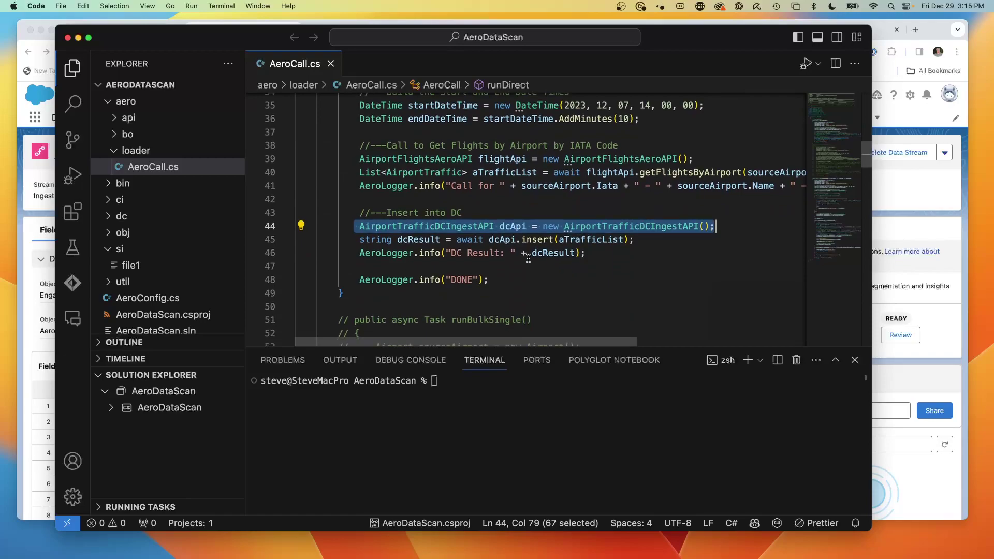
pyautogui.moveTo(635, 239); pyautogui.dragTo(489, 241)
pyautogui.scroll(1, 483, 279)
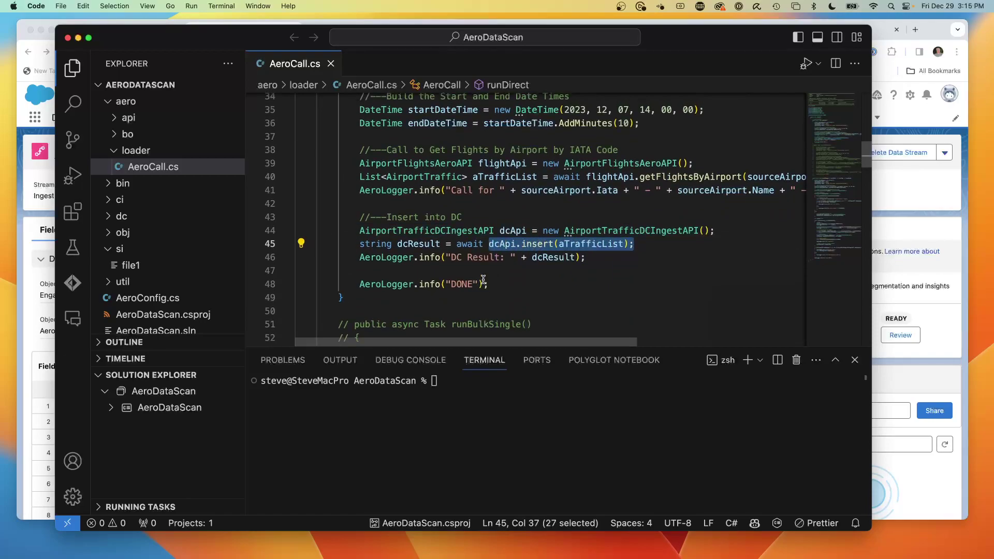
pyautogui.scroll(4, 483, 280)
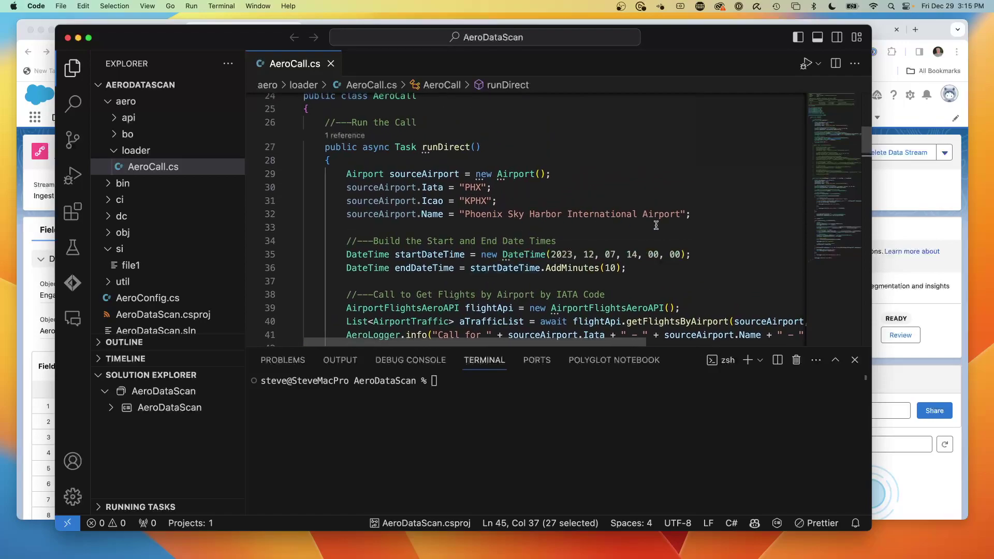
pyautogui.scroll(-1, 652, 226)
# - Change line 35's start hour from 14 to 15 and save AeroCall.cs
pyautogui.click(634, 227)
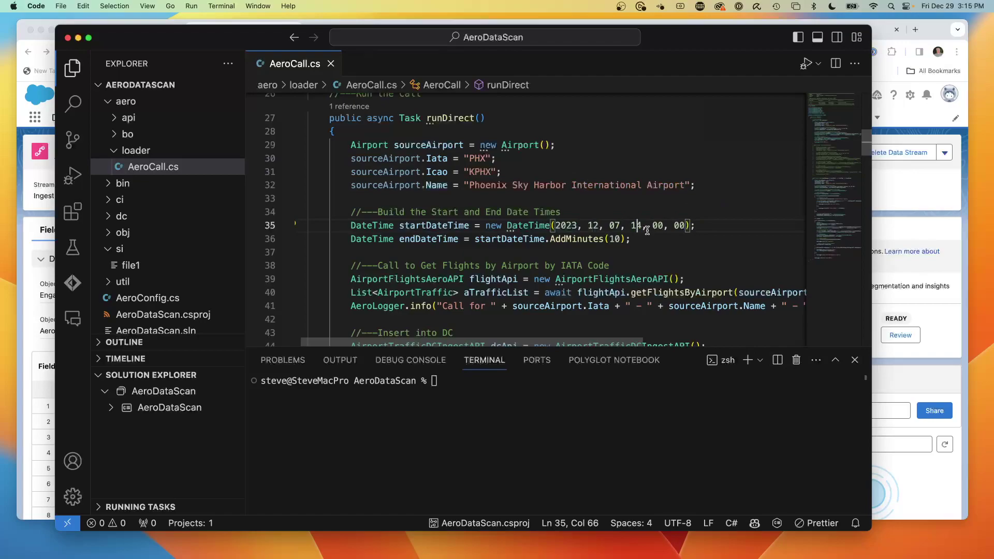
pyautogui.press('Right')
pyautogui.press('BackSpace')
pyautogui.write('5')
pyautogui.hscroll(2, 466, 207)
pyautogui.click(486, 185)
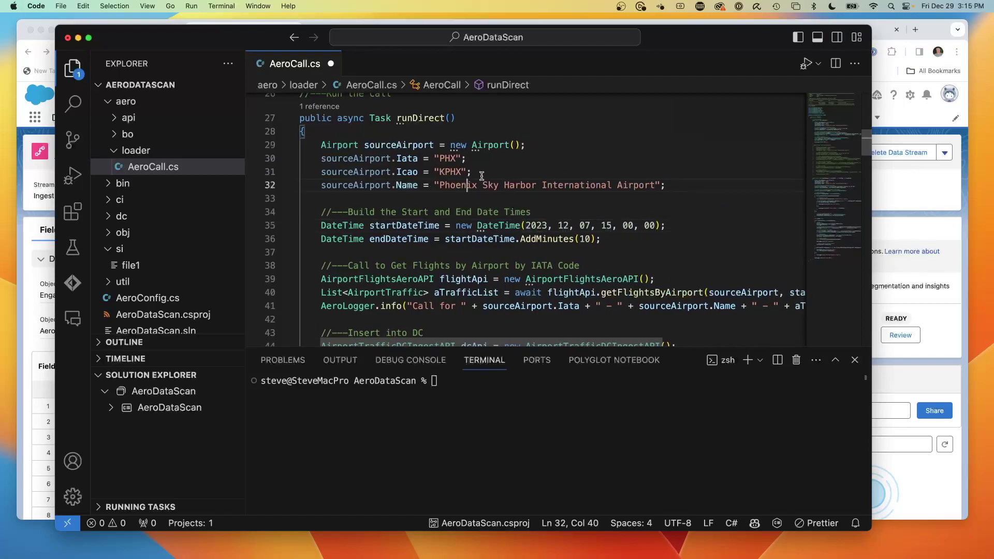
pyautogui.click(498, 184)
pyautogui.press('cmd+s')
pyautogui.moveTo(602, 240); pyautogui.dragTo(509, 241)
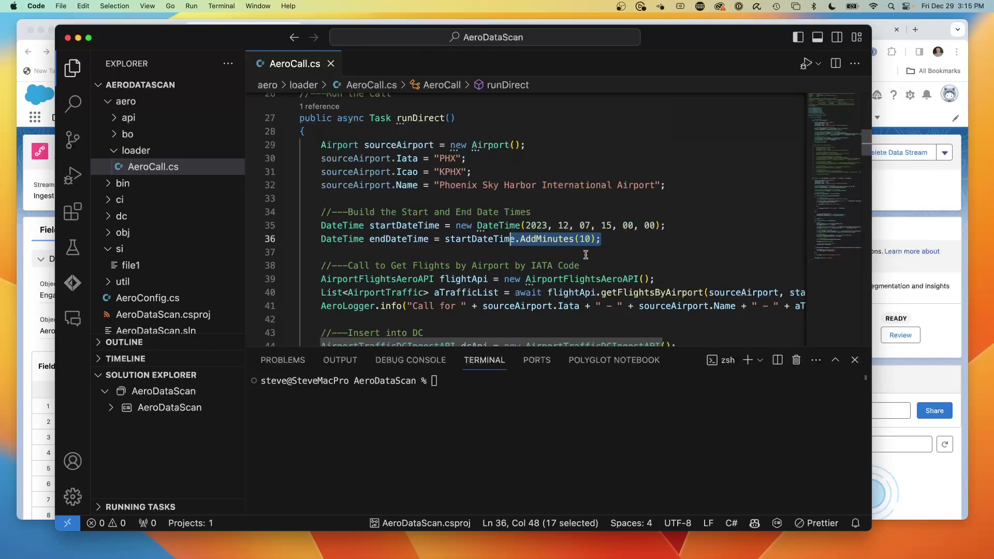
pyautogui.moveTo(224, 40); pyautogui.dragTo(223, 39)
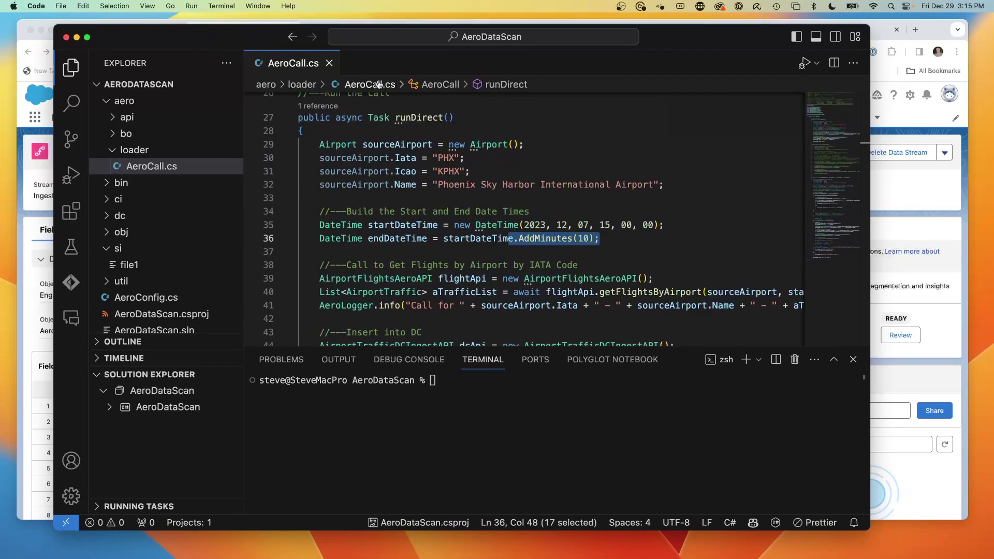
# - Close AeroCall.cs and run AeroDataScan under the C# debugger, entering the access password
pyautogui.click(329, 63)
pyautogui.click(200, 6)
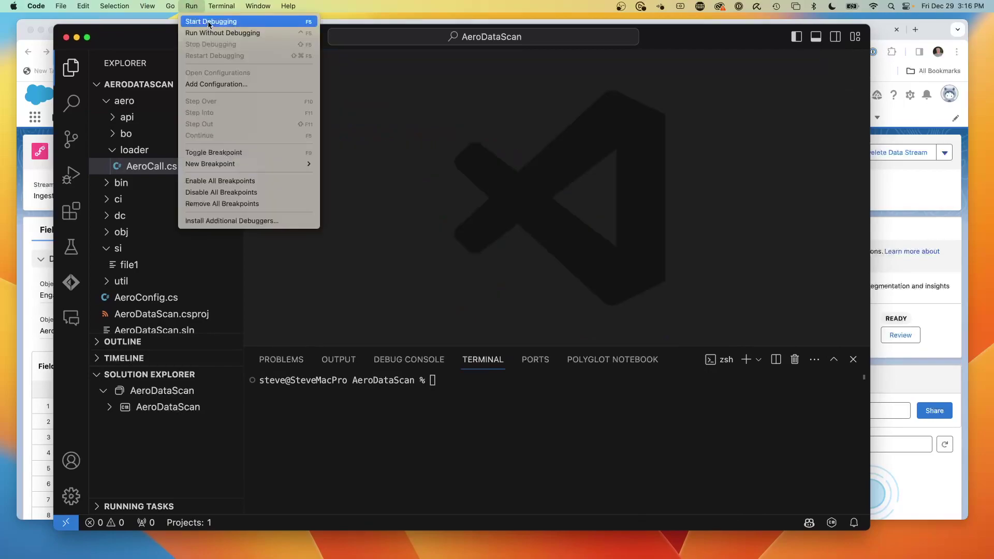
pyautogui.click(210, 21)
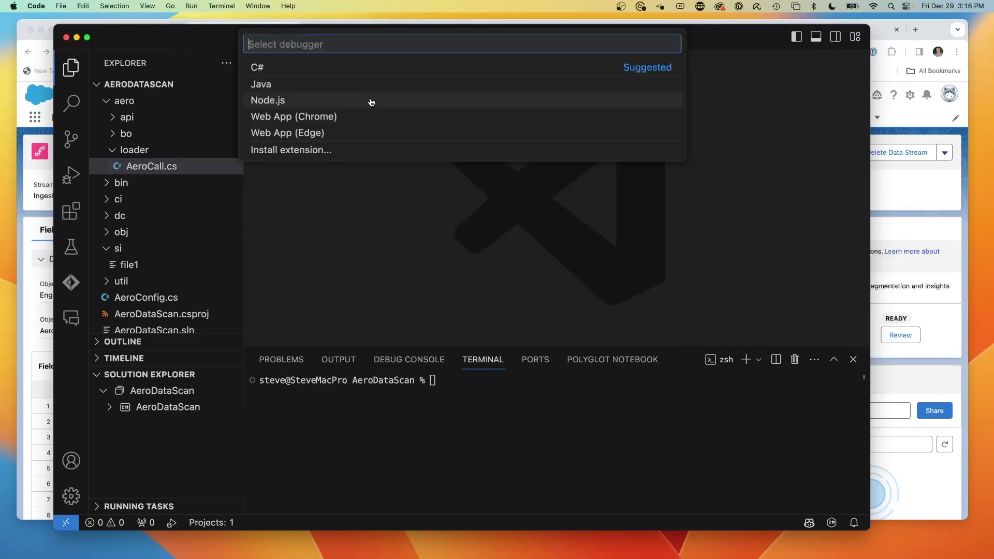
pyautogui.click(265, 66)
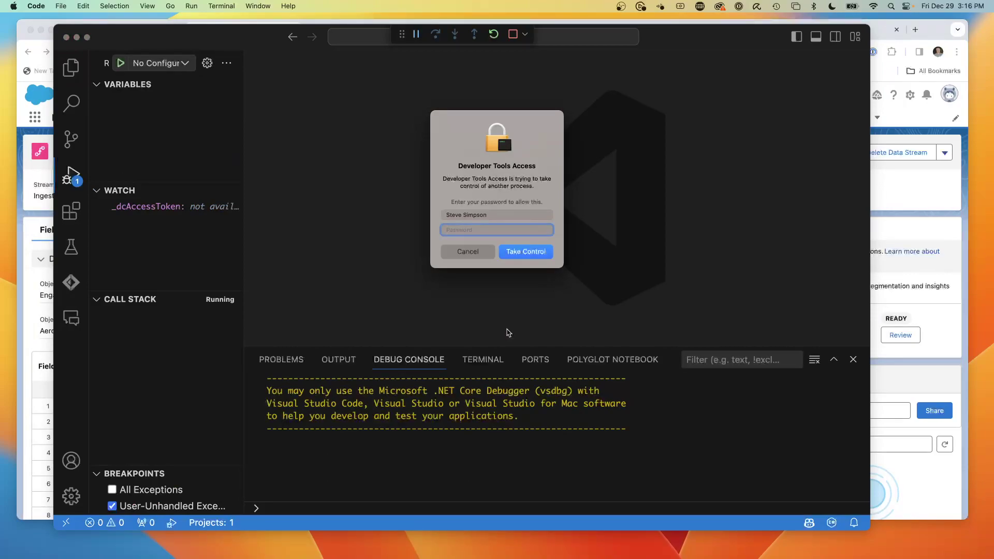
pyautogui.write('•')
pyautogui.press('Return')
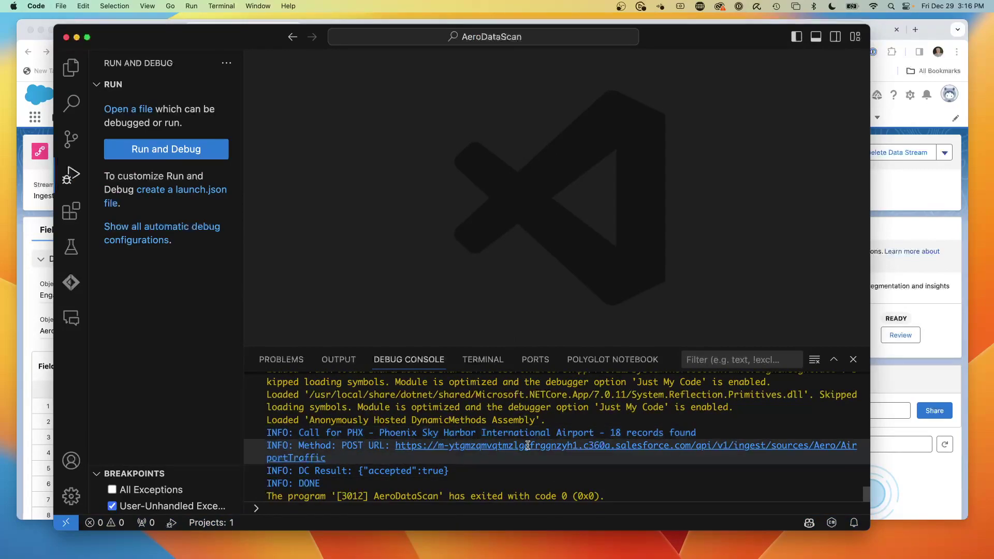
# - Check the DC Result line confirming 18 accepted PHX records, then return to the data stream page
pyautogui.moveTo(467, 474); pyautogui.dragTo(268, 472)
pyautogui.click(423, 477)
pyautogui.click(461, 462)
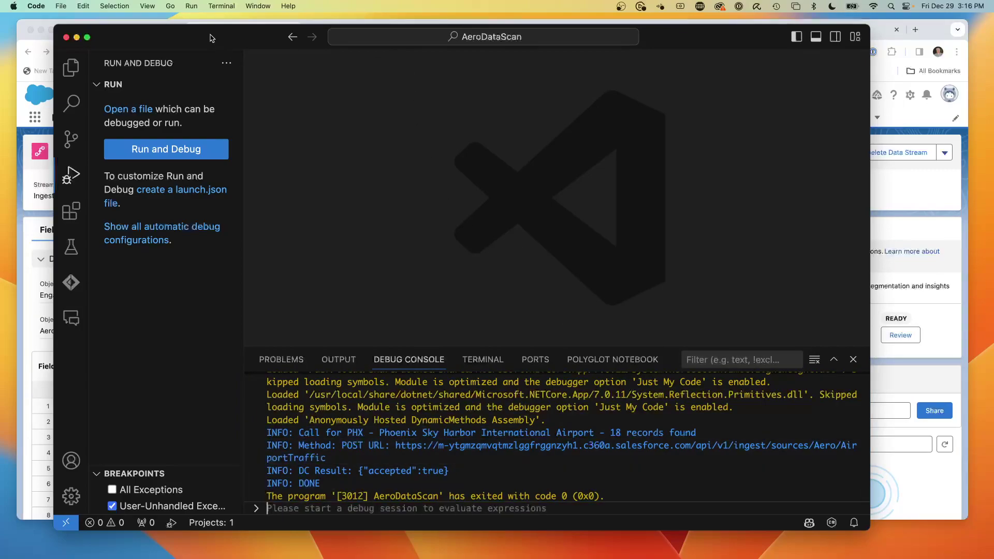
pyautogui.moveTo(203, 35); pyautogui.dragTo(201, 180)
pyautogui.click(203, 90)
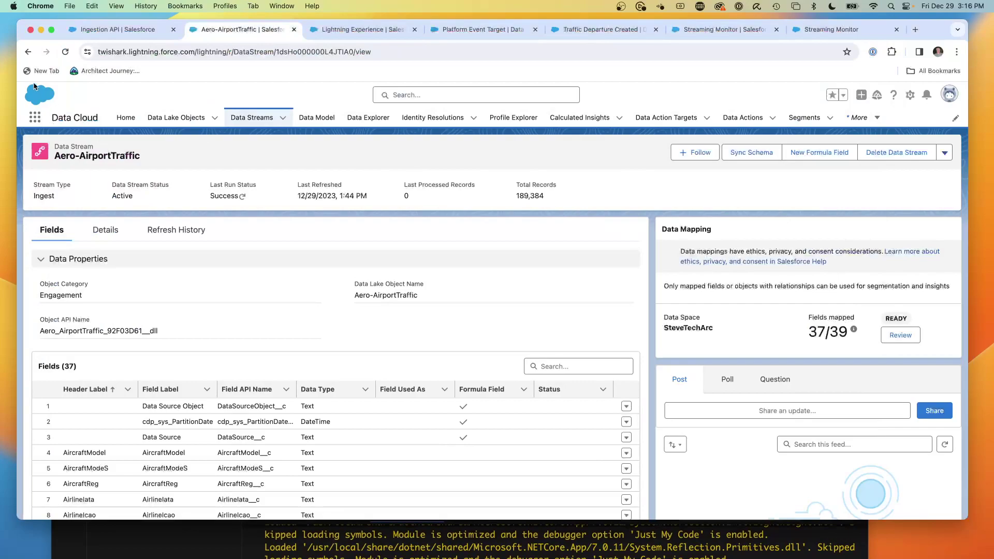
# - Reload the data stream page, then view the Streaming Monitor chart showing 36 DataObjectDataChgEvent events
pyautogui.click(65, 52)
pyautogui.click(693, 29)
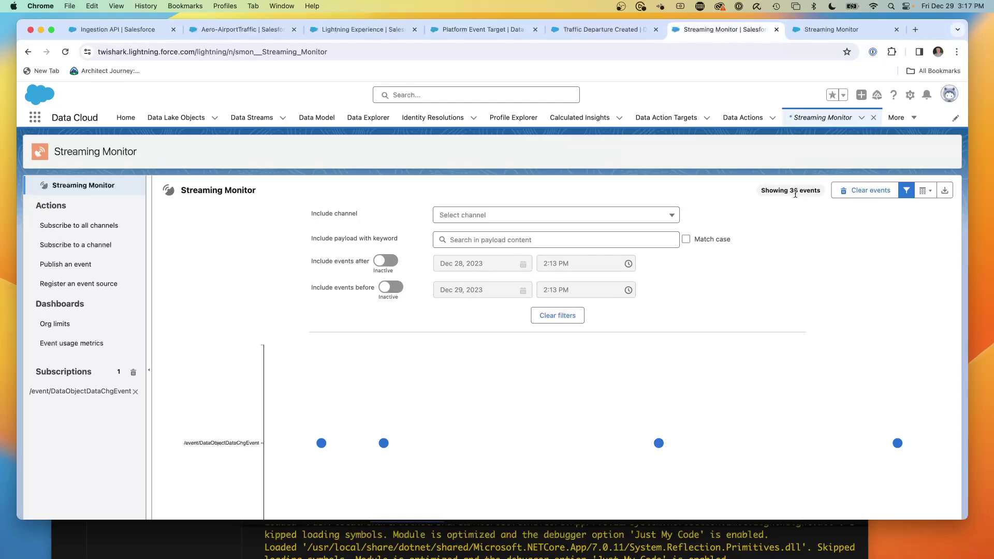
# - Open the earliest event's payload details, then move to the Aero-AirportTraffic data stream
pyautogui.scroll(-3, 732, 349)
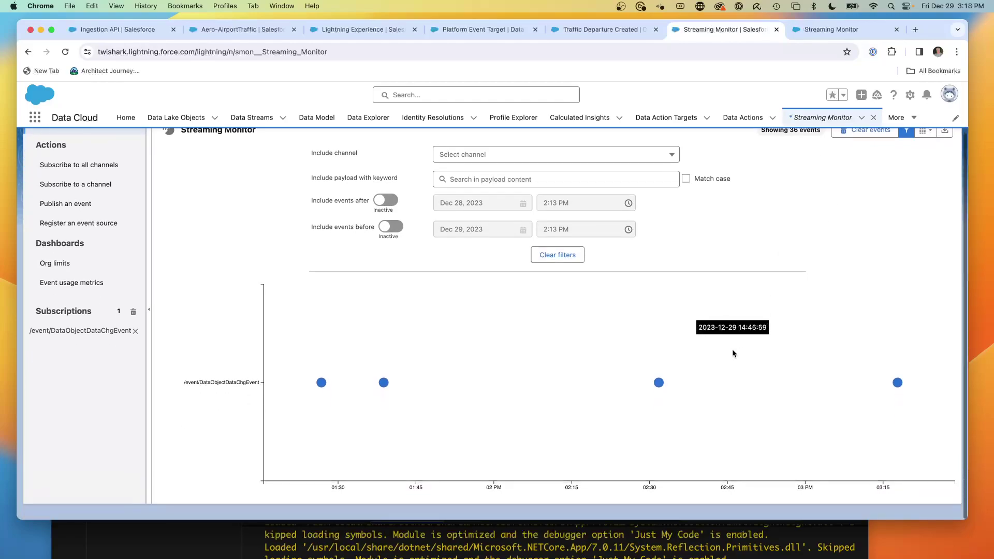
pyautogui.click(320, 386)
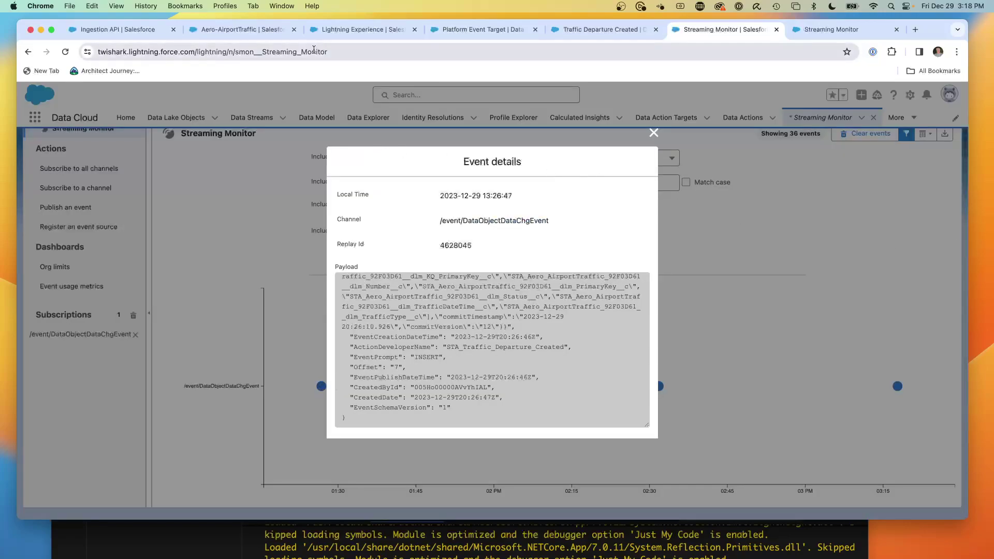
pyautogui.click(476, 30)
pyautogui.click(402, 30)
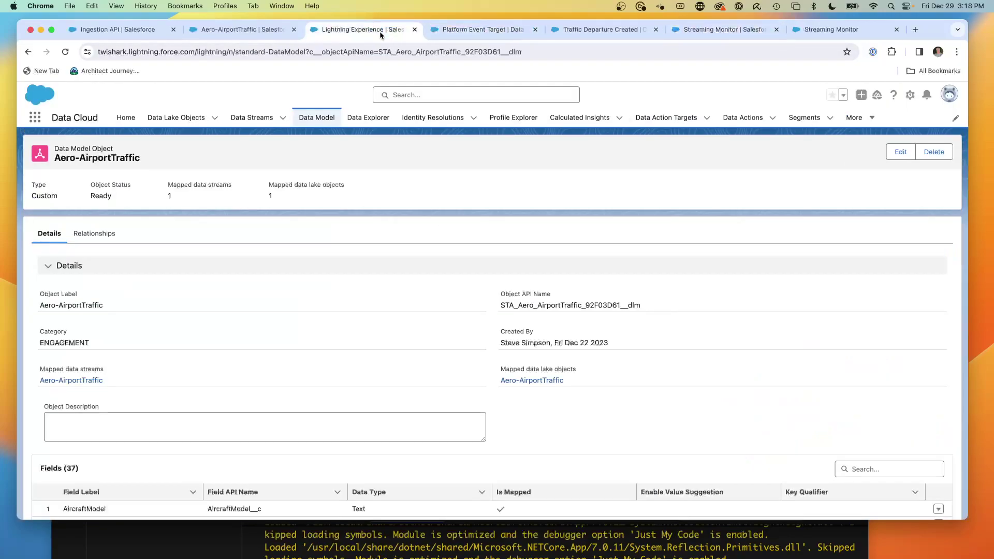
pyautogui.click(271, 30)
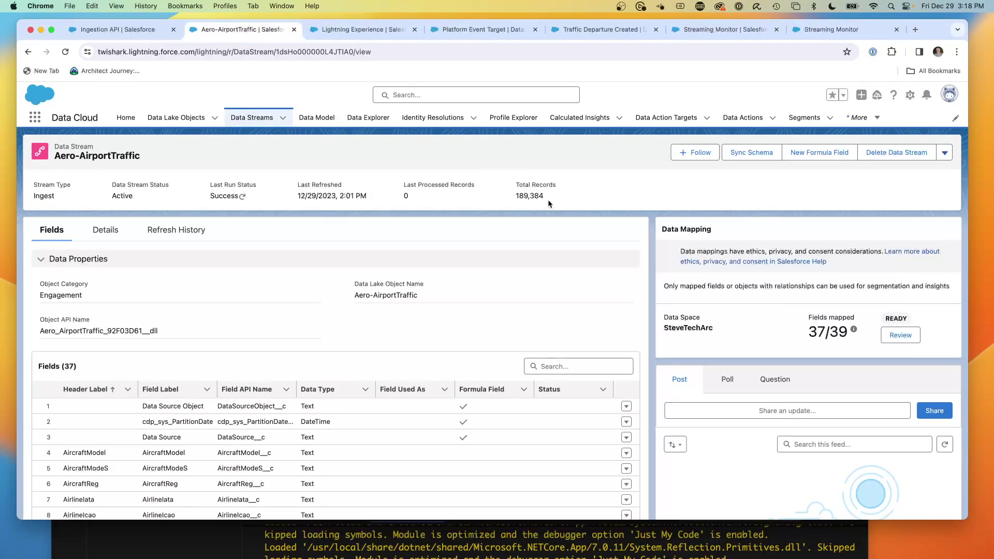
# - Reload the Aero-AirportTraffic data stream twice and close the Streaming Monitor event details
pyautogui.click(65, 52)
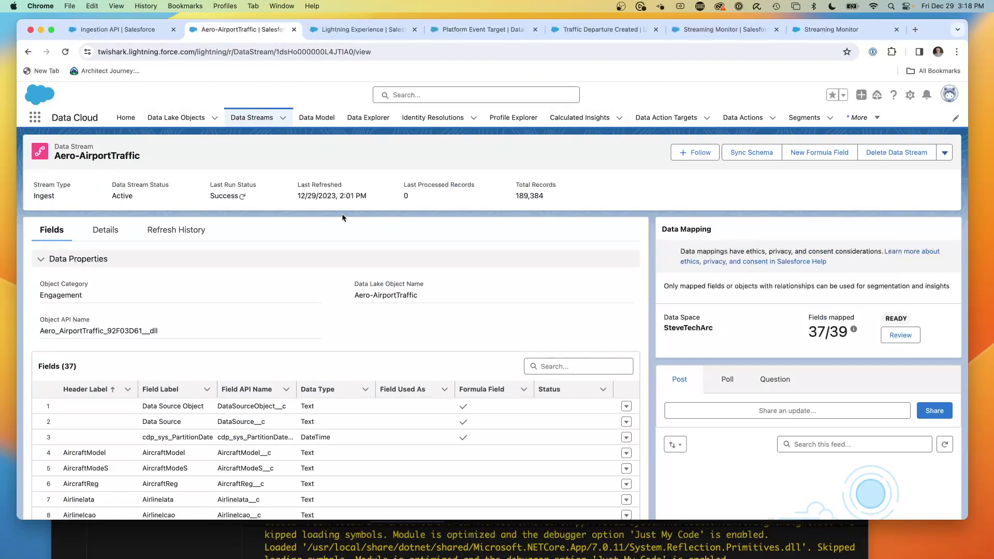
pyautogui.click(66, 53)
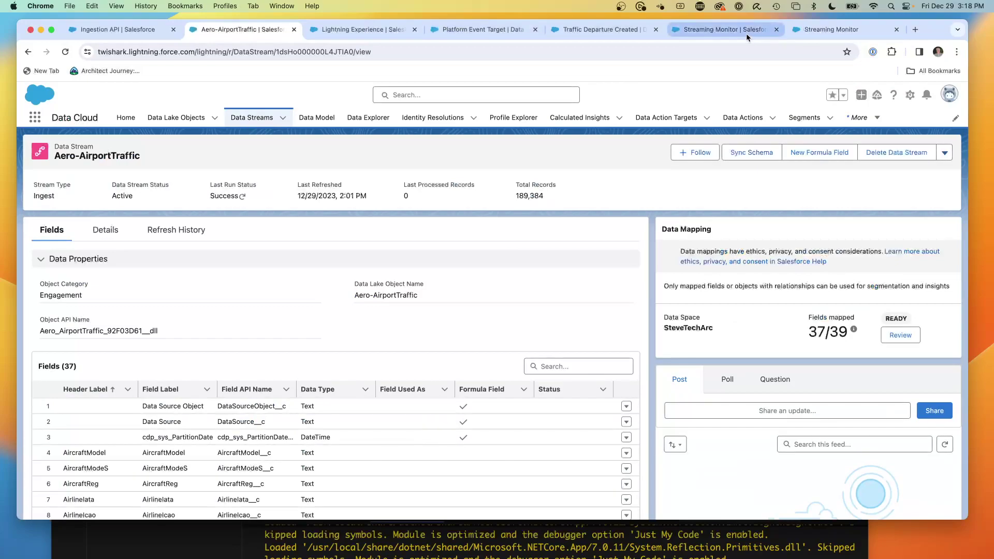
pyautogui.click(730, 33)
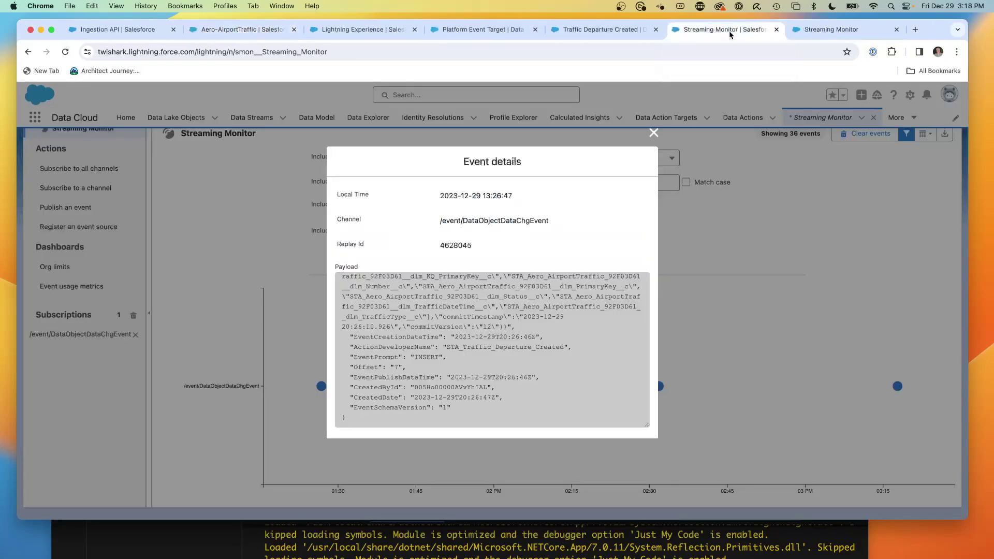
pyautogui.click(655, 133)
# - Bring VS Code forward and expand its debug console output
pyautogui.scroll(-1, 566, 341)
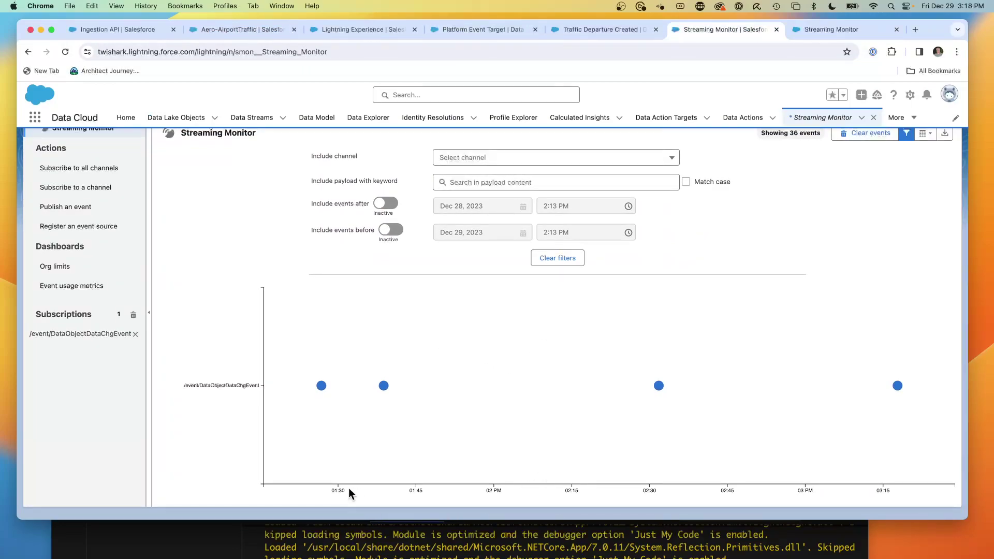
pyautogui.click(225, 541)
pyautogui.moveTo(198, 183); pyautogui.dragTo(181, 67)
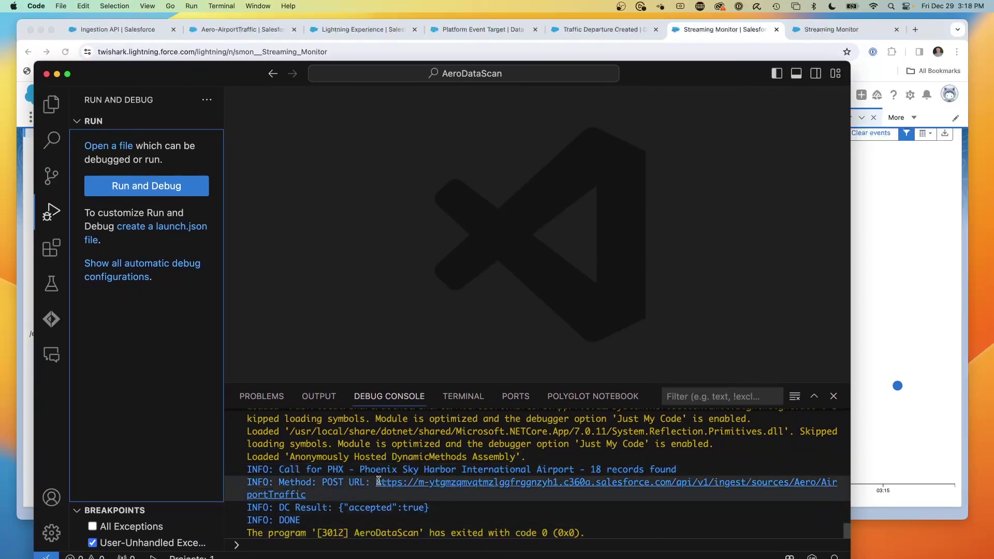
# - Select the VS Code console line reporting 18 PHX records found, then return to Chrome
pyautogui.moveTo(701, 468); pyautogui.dragTo(564, 461)
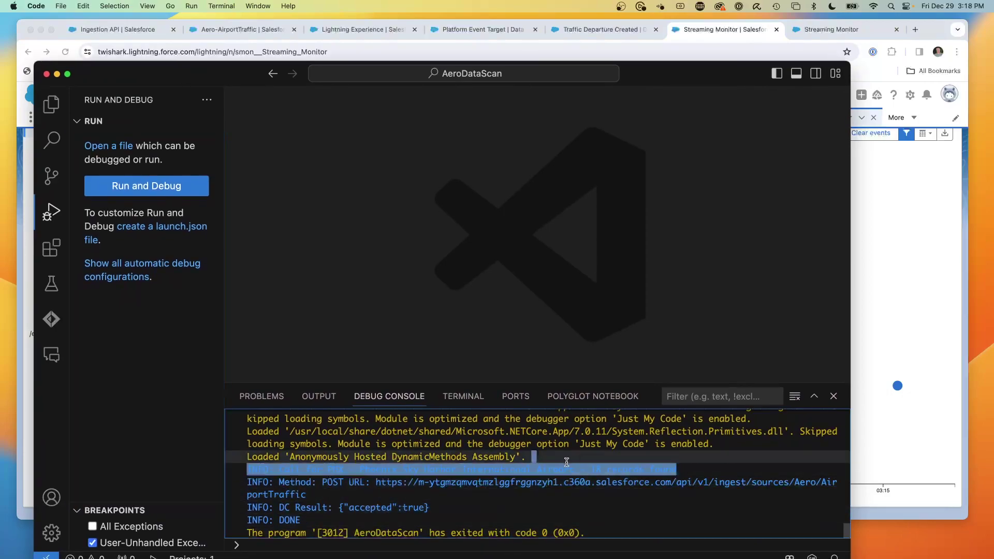
pyautogui.moveTo(212, 73); pyautogui.dragTo(216, 197)
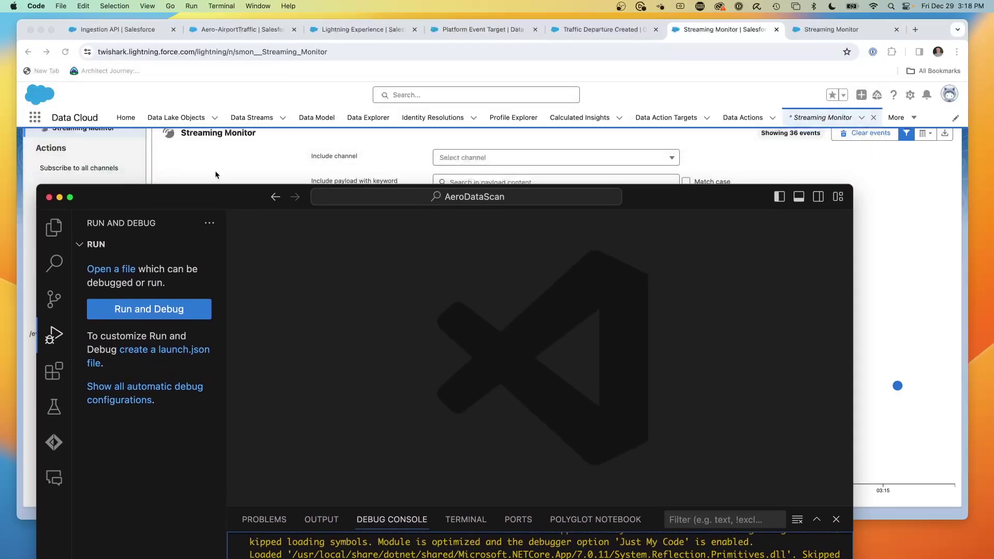
pyautogui.click(125, 61)
# - Reload the Aero-AirportTraffic data stream, check the Traffic Departure Created data action, and return to Streaming Monitor
pyautogui.click(106, 29)
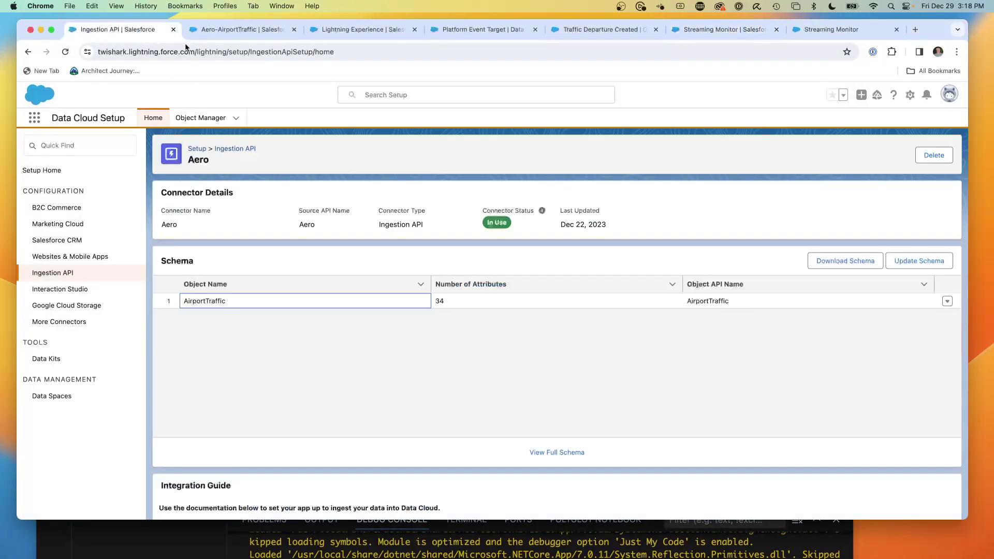
pyautogui.click(237, 32)
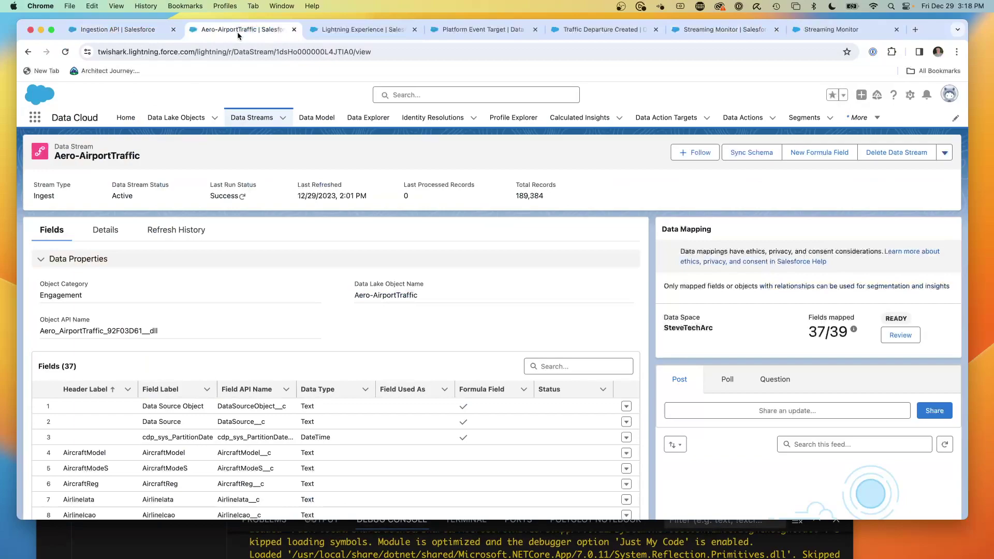
pyautogui.click(65, 52)
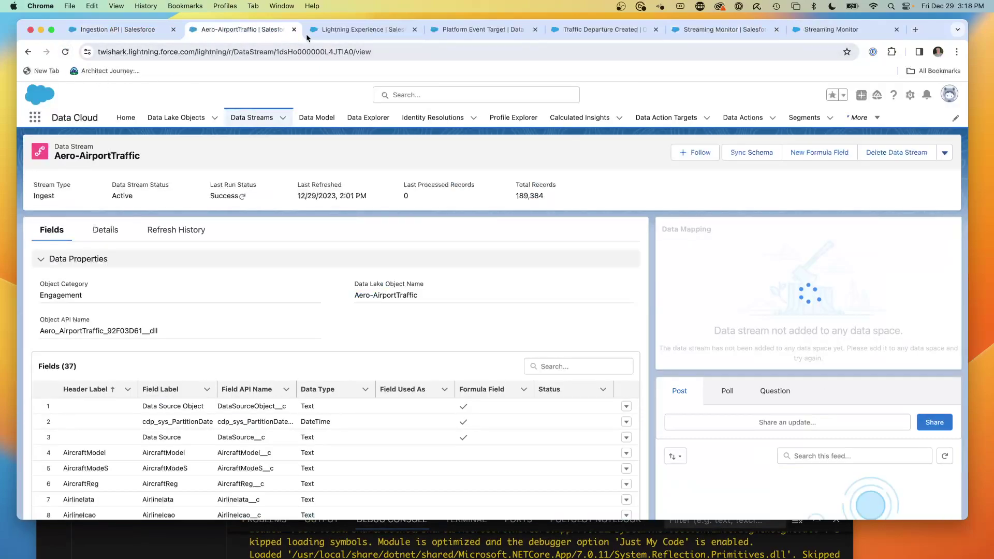
pyautogui.click(349, 32)
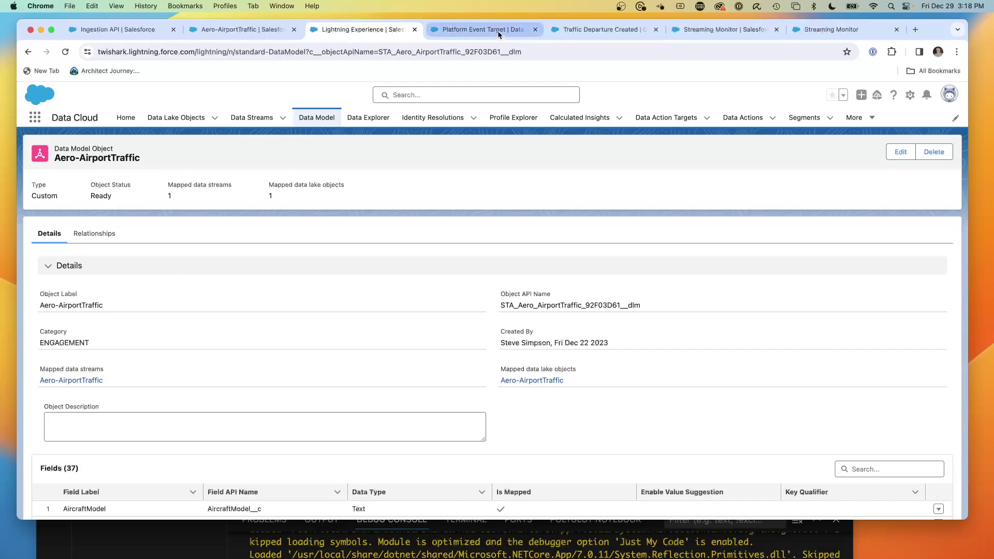
pyautogui.click(569, 30)
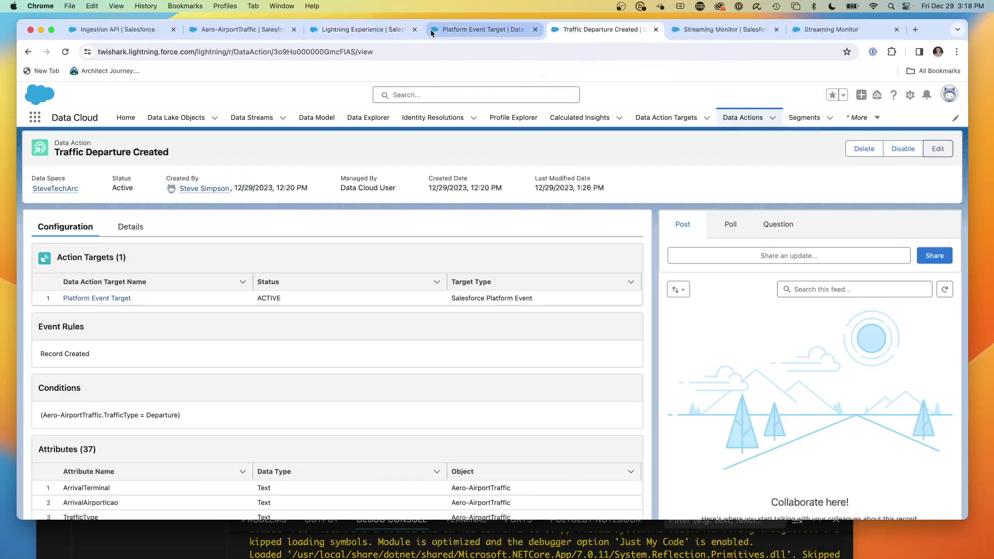
pyautogui.click(698, 33)
pyautogui.scroll(3, 455, 263)
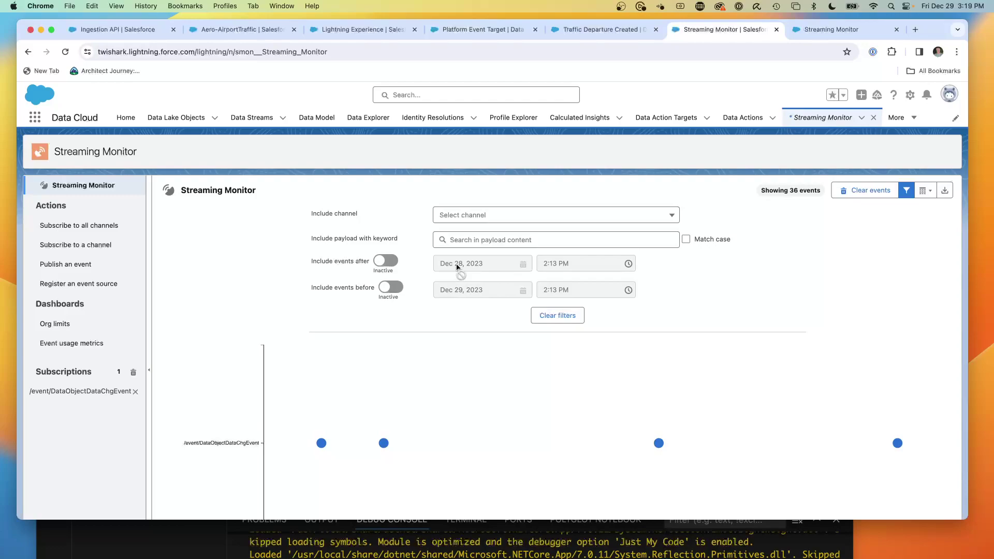
# - Check the start date values on line 35 in VS Code
pyautogui.press('super+Tab')
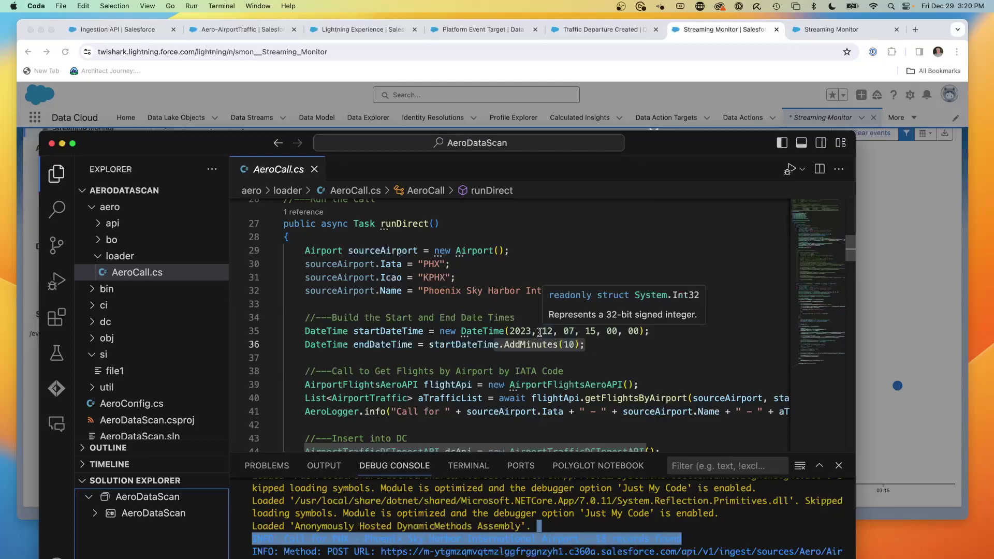
pyautogui.moveTo(541, 331); pyautogui.dragTo(666, 329)
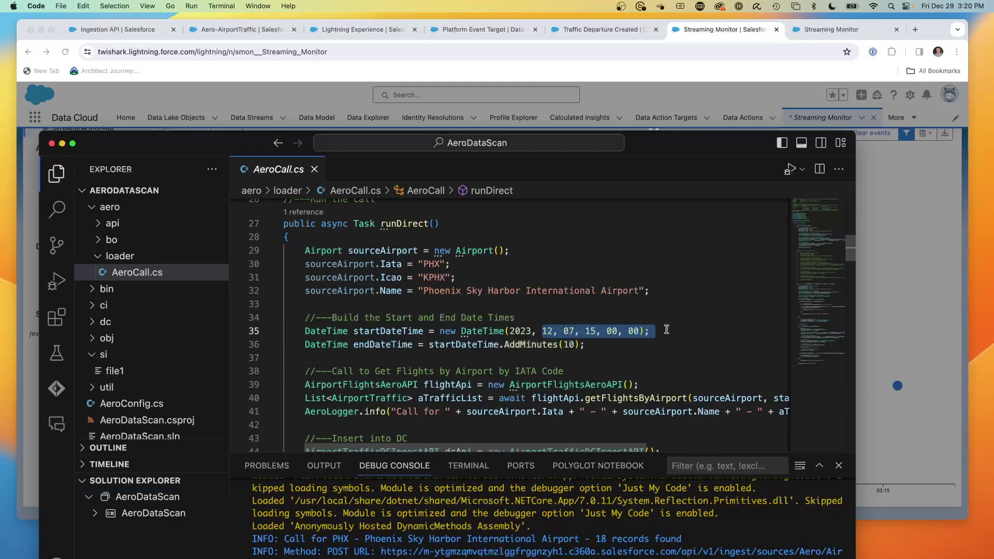
pyautogui.click(889, 246)
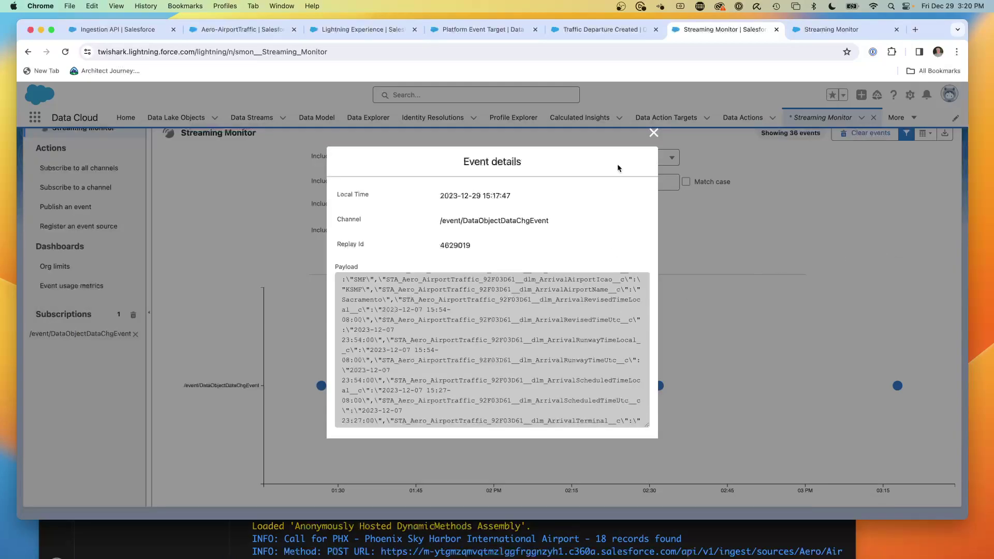
# - Open the newest 15:17:47 event and read its SkyWest CRJ-701ER flight payload
pyautogui.click(653, 132)
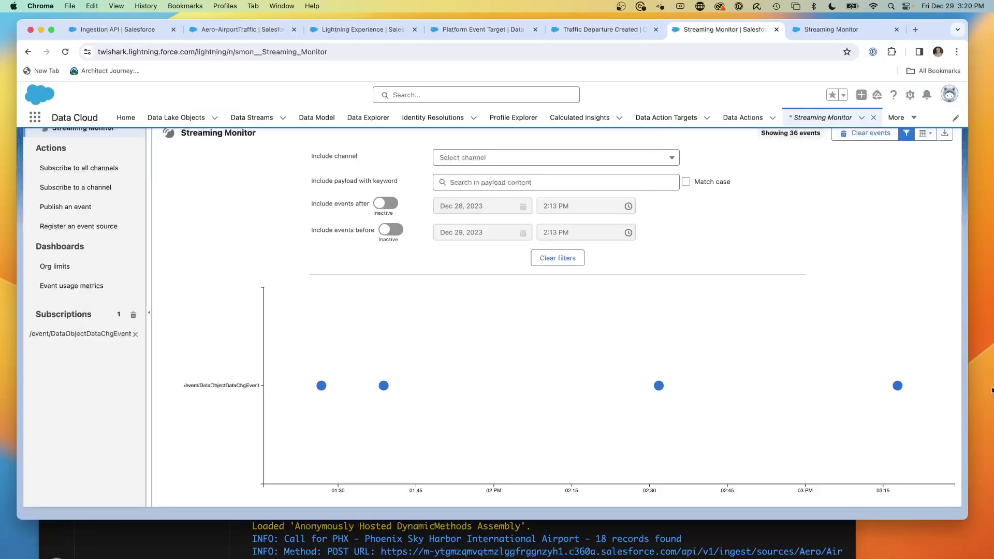
pyautogui.moveTo(898, 386)
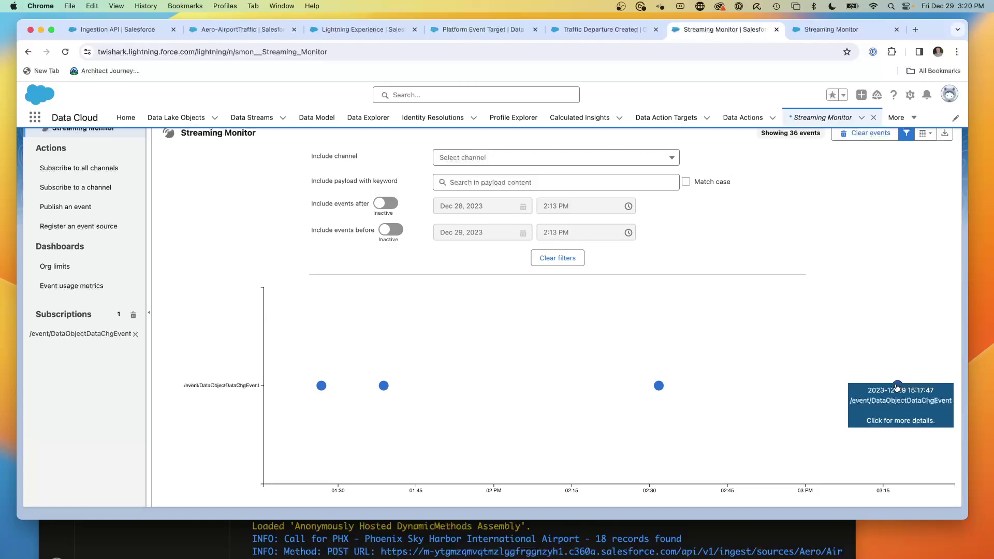
pyautogui.click(898, 387)
pyautogui.scroll(-1, 477, 340)
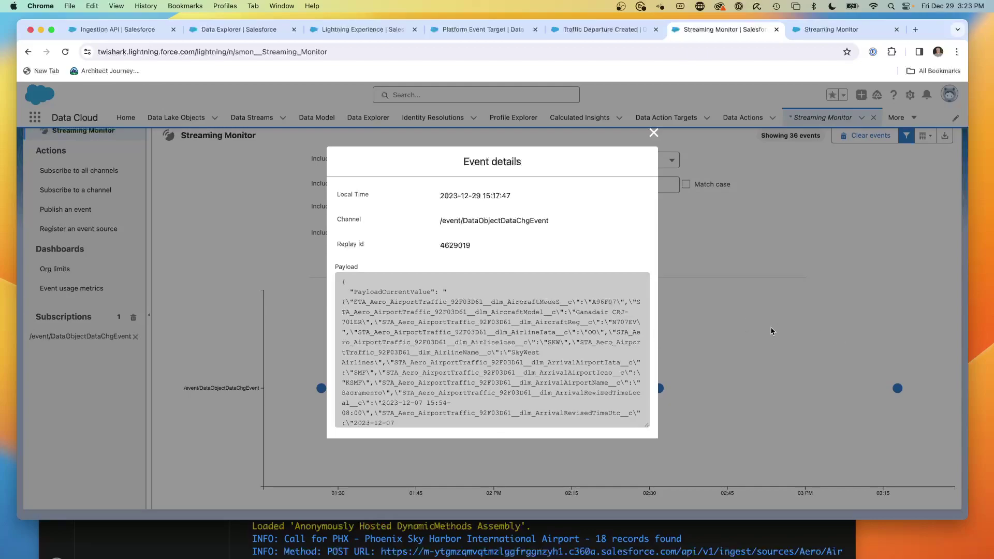
pyautogui.scroll(-1, 582, 325)
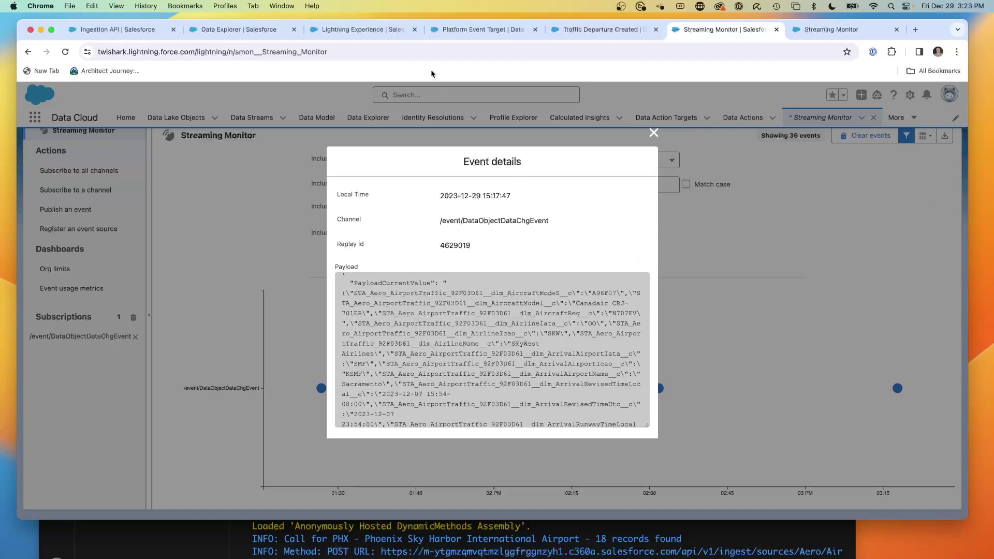
# - Show the Aero-AirportTraffic records in Data Explorer, including the SkyWest N707EV departure to SMF
pyautogui.click(243, 29)
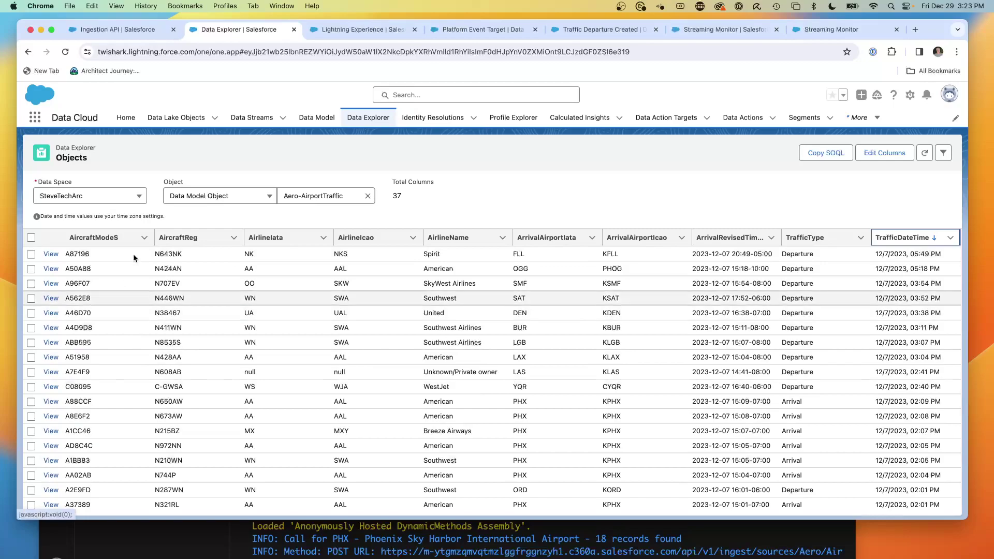